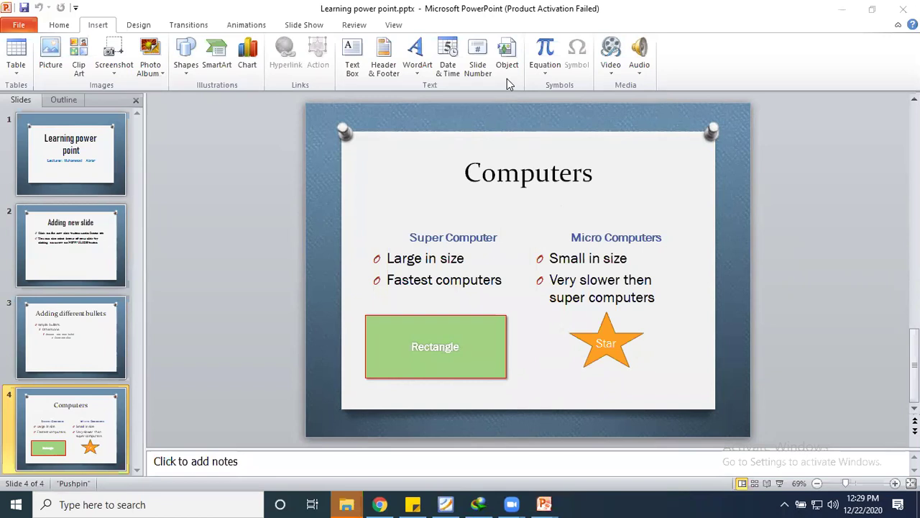
- Switch to the powerpoint-2010-tutorial PDF in Foxit Reader and scroll to the Slide Transitions section on page 4
click(445, 503)
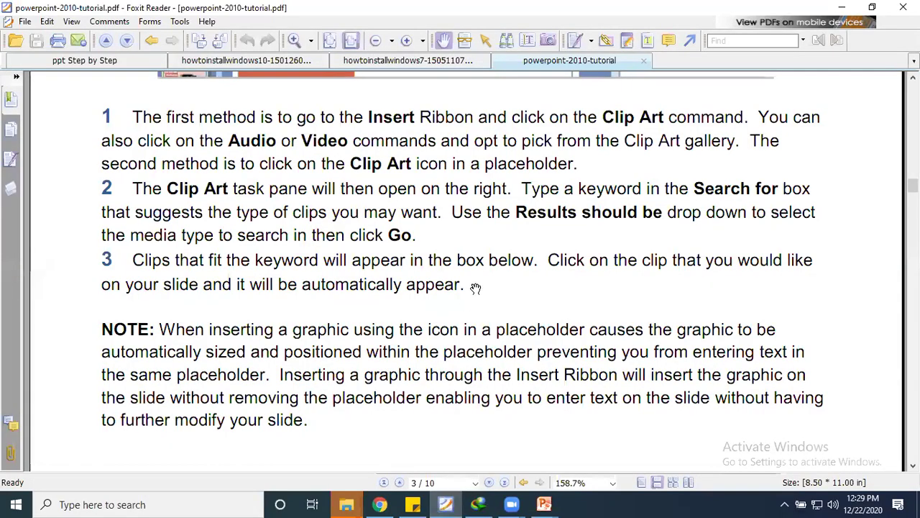
scroll(476, 287, down, 2)
scroll(477, 243, down, 1)
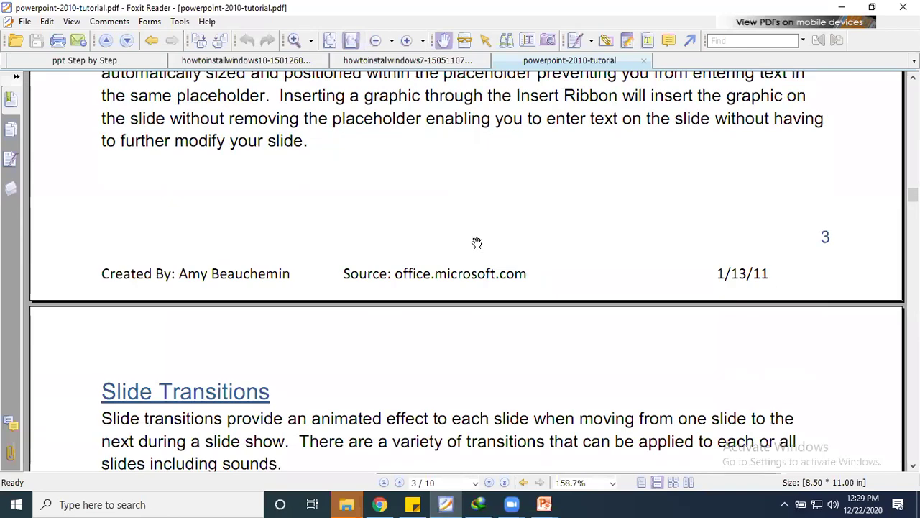
scroll(477, 242, down, 1)
scroll(478, 230, down, 1)
scroll(479, 216, down, 1)
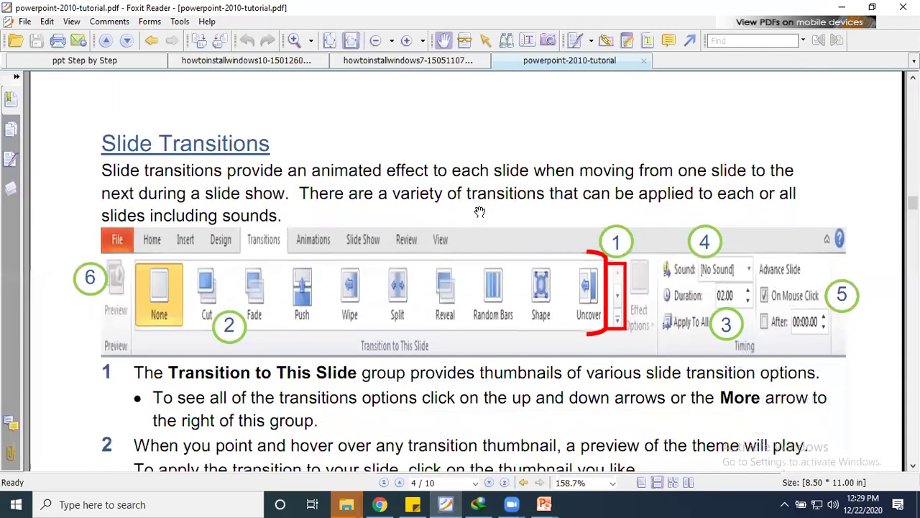
scroll(480, 212, down, 1)
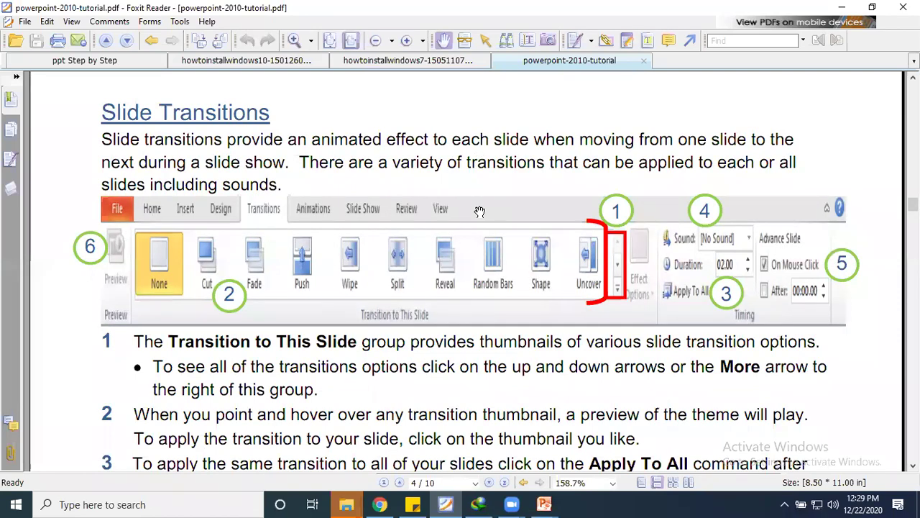
scroll(480, 212, down, 1)
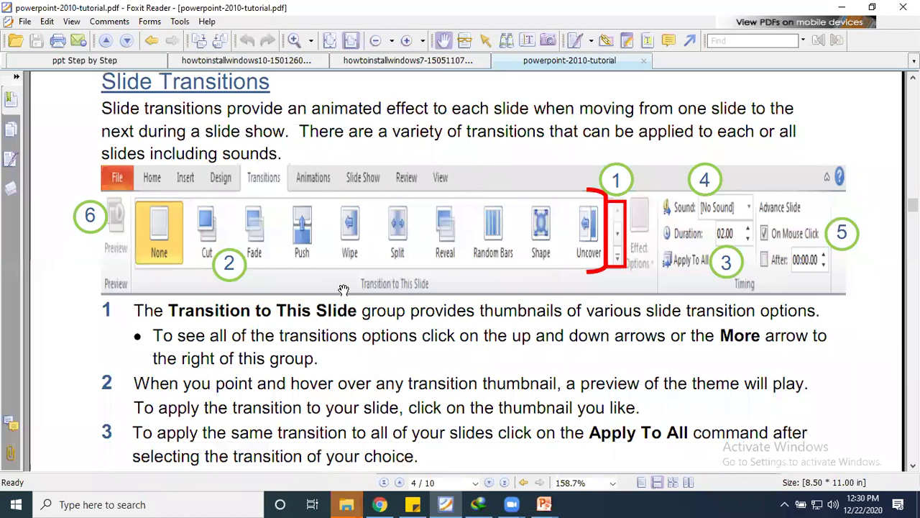
scroll(344, 289, down, 1)
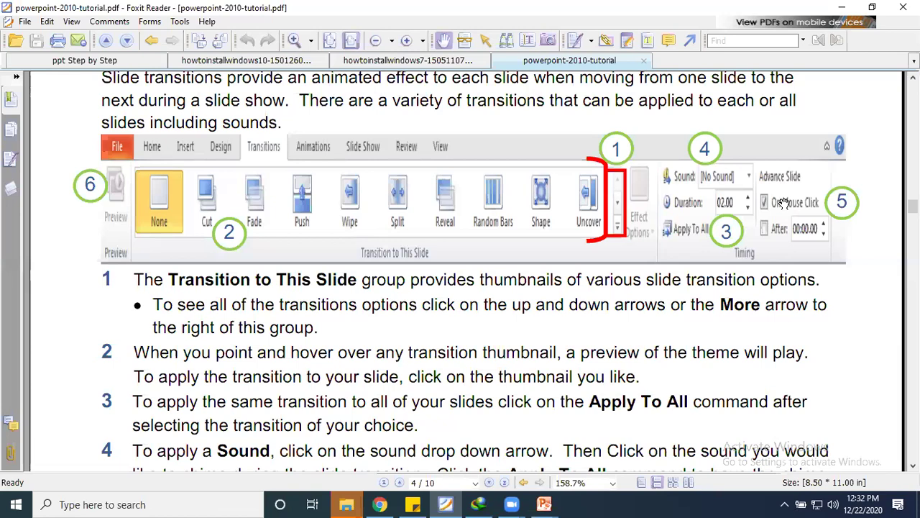
scroll(782, 202, up, 1)
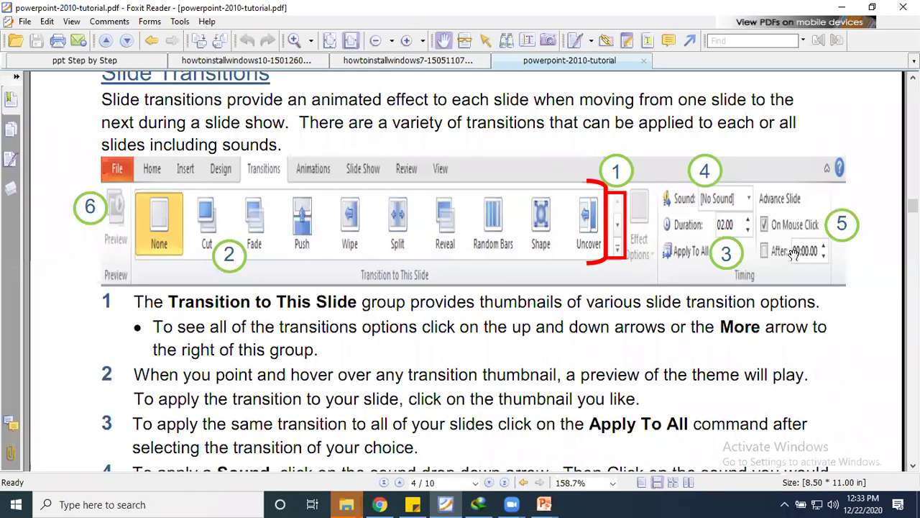
scroll(655, 272, down, 3)
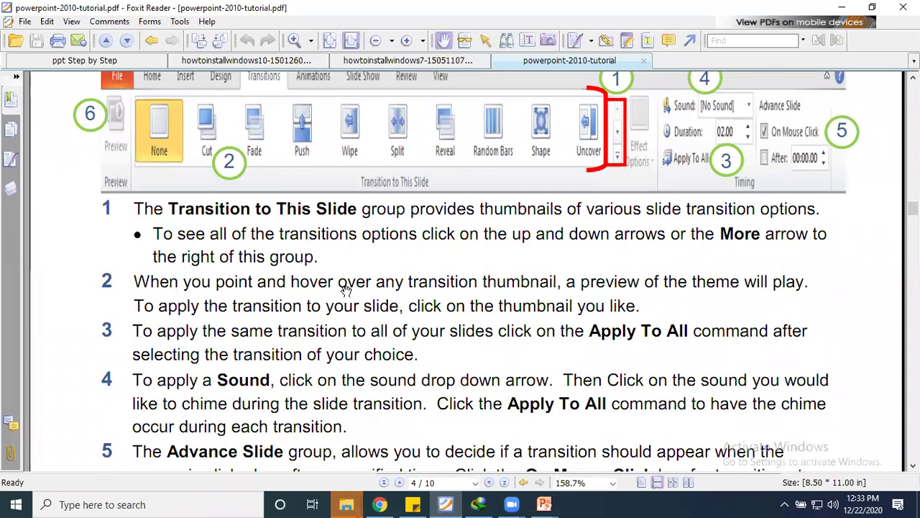
scroll(337, 314, down, 1)
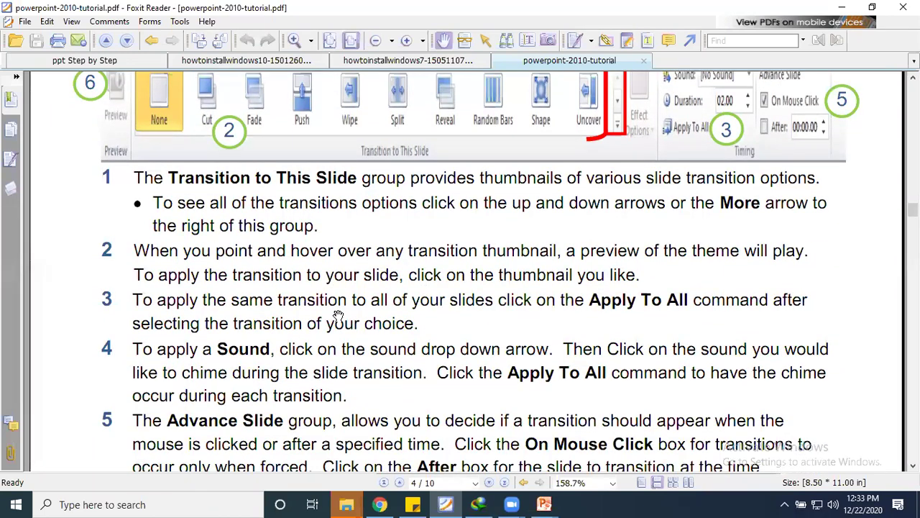
scroll(338, 314, down, 5)
scroll(338, 315, up, 2)
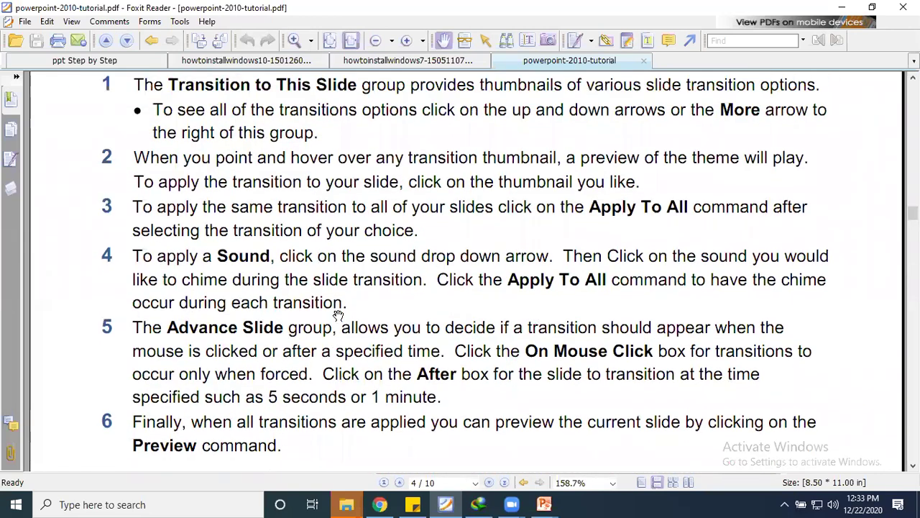
scroll(338, 315, up, 3)
scroll(338, 314, up, 1)
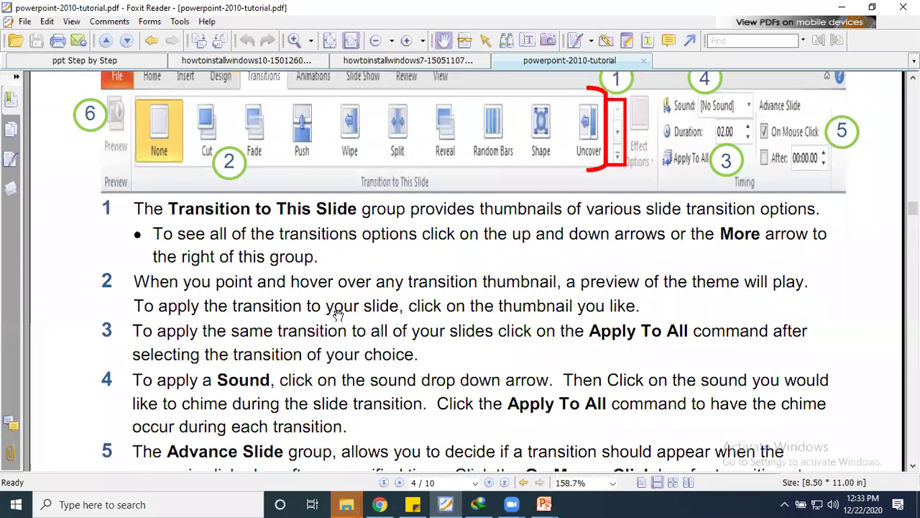
scroll(338, 314, up, 1)
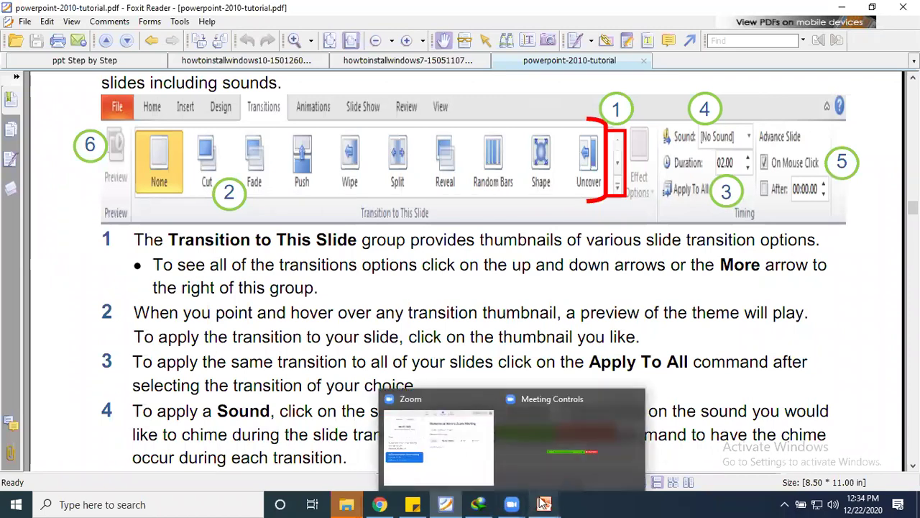
- Back in PowerPoint, select slide 1, 'Learning power point', and show the Transitions ribbon
mouse_move(545, 504)
click(583, 455)
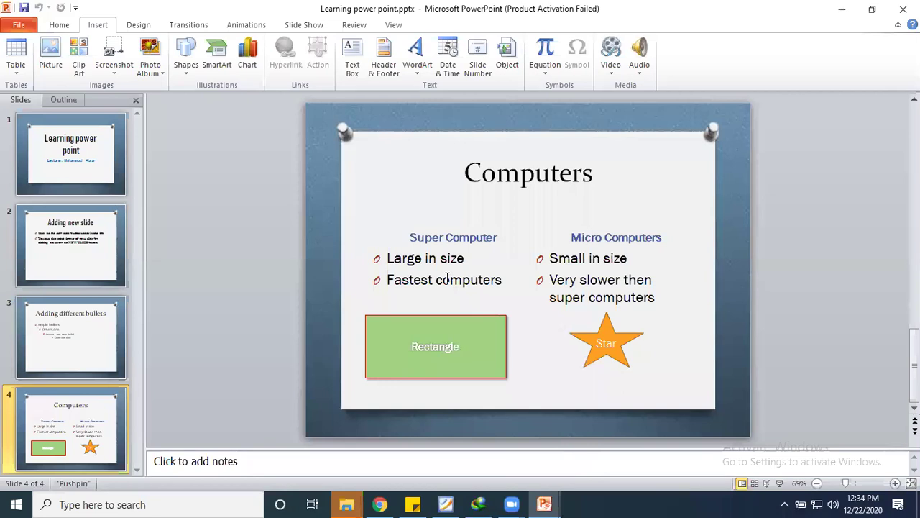
click(61, 146)
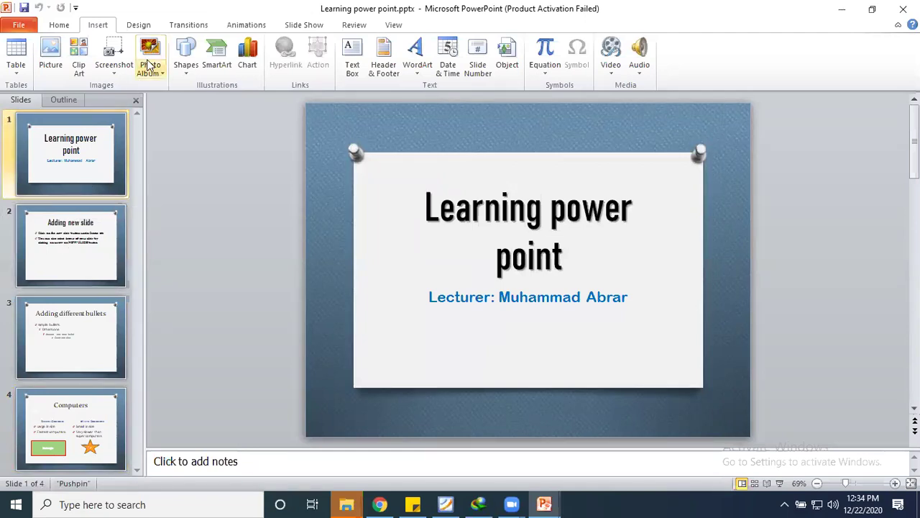
click(190, 25)
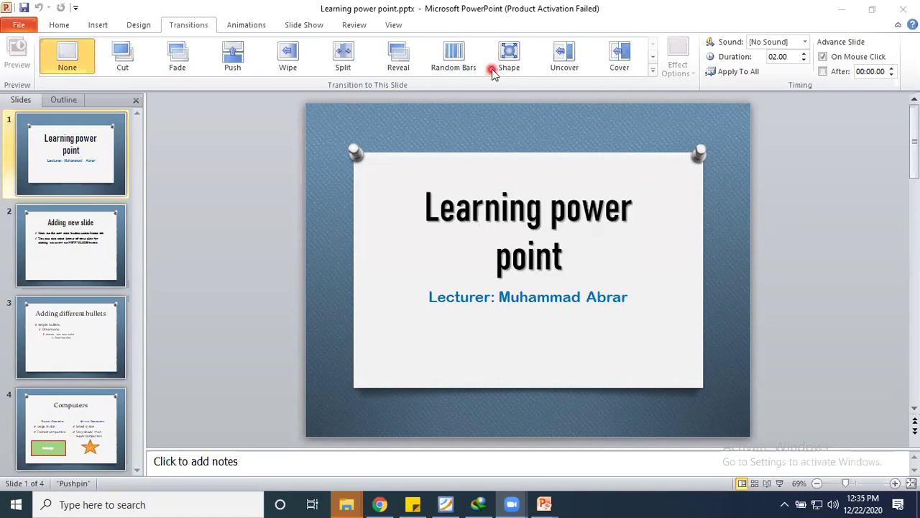
- Apply the Honeycomb transition to slide 1 from the full transition gallery
click(652, 72)
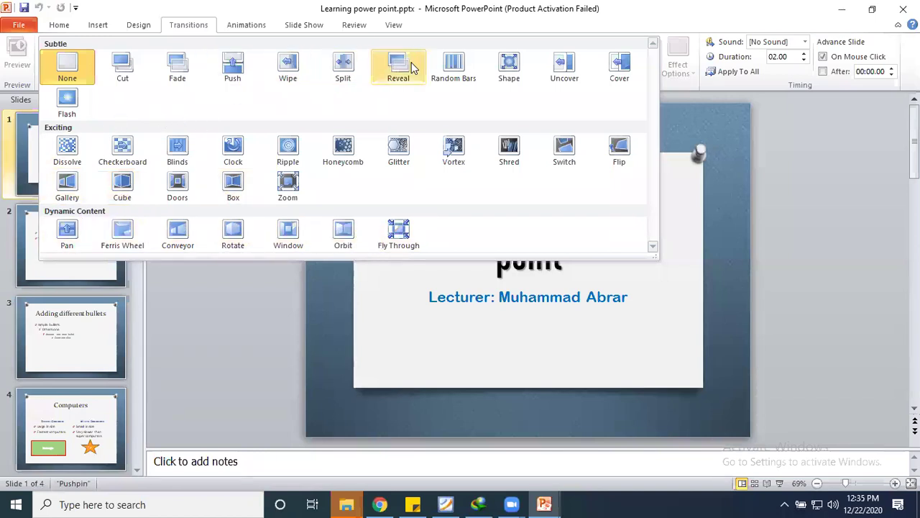
click(729, 97)
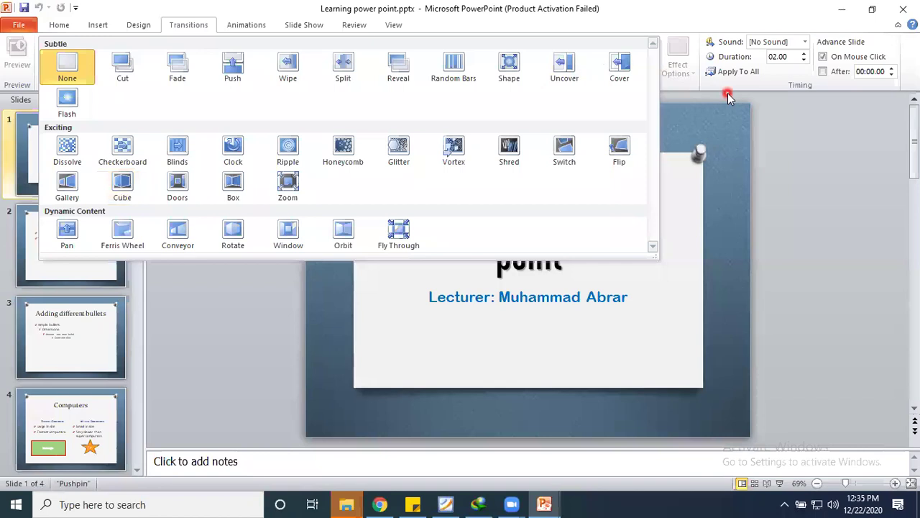
click(734, 73)
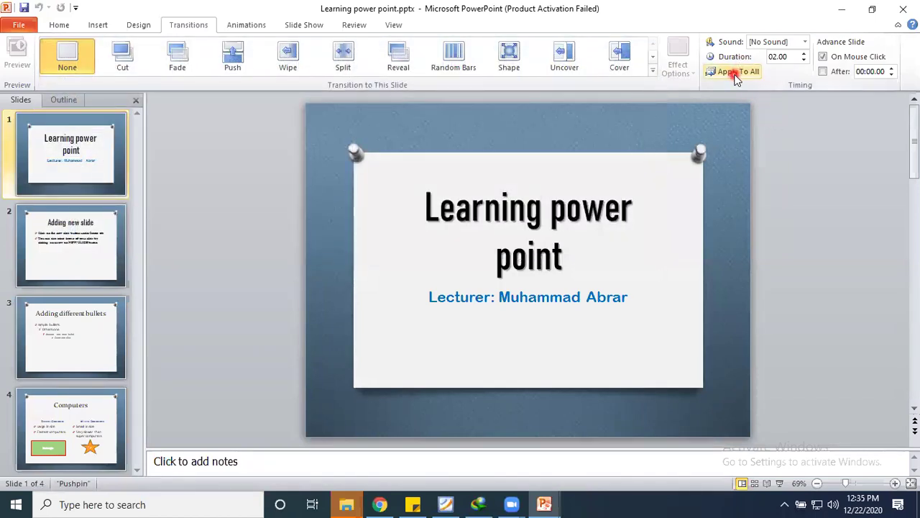
click(233, 77)
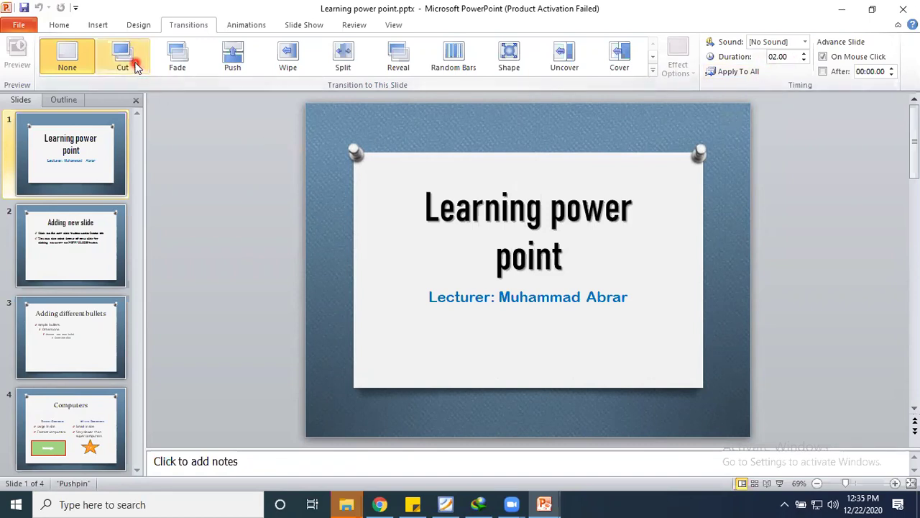
click(655, 71)
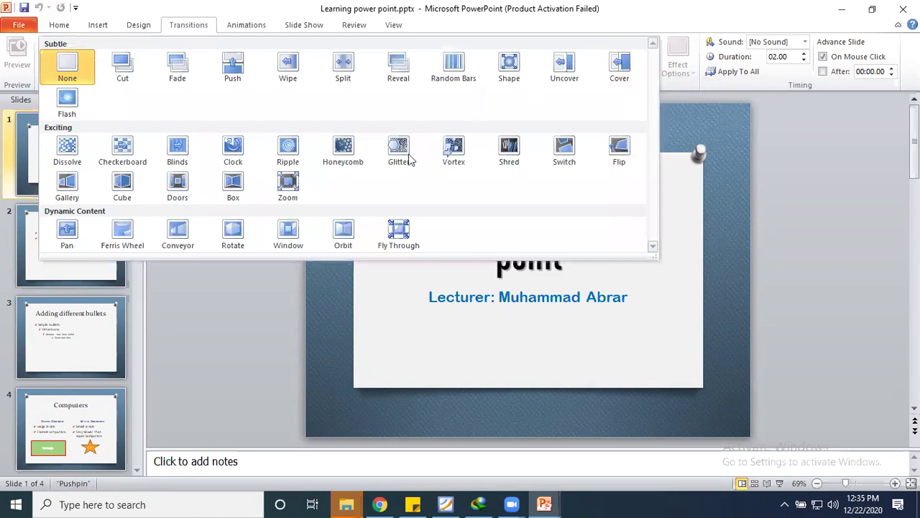
click(341, 157)
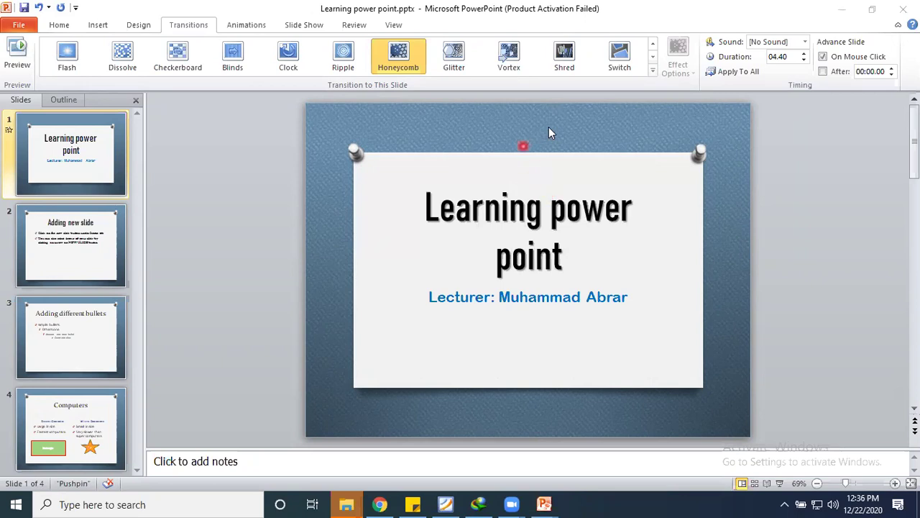
- Preview the Honeycomb transition and adjust its duration to end at 04.00 seconds
click(401, 57)
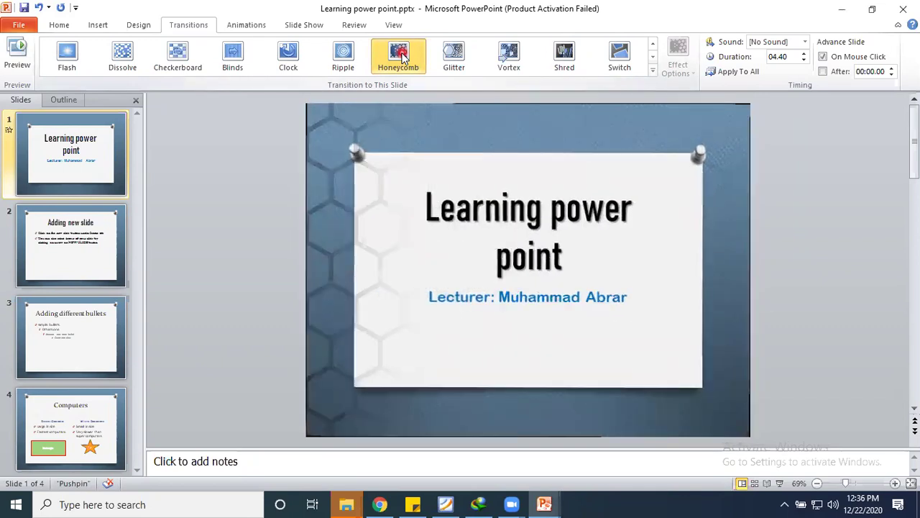
click(804, 60)
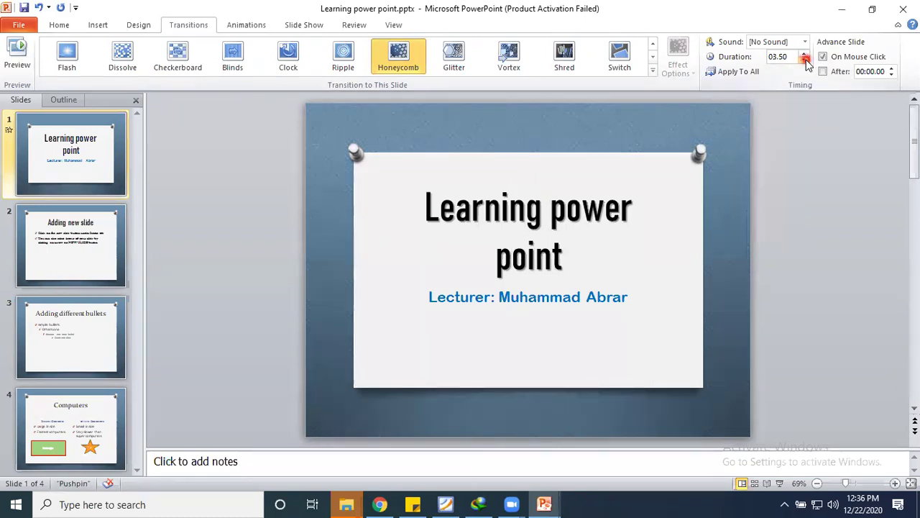
click(780, 56)
double_click(795, 57)
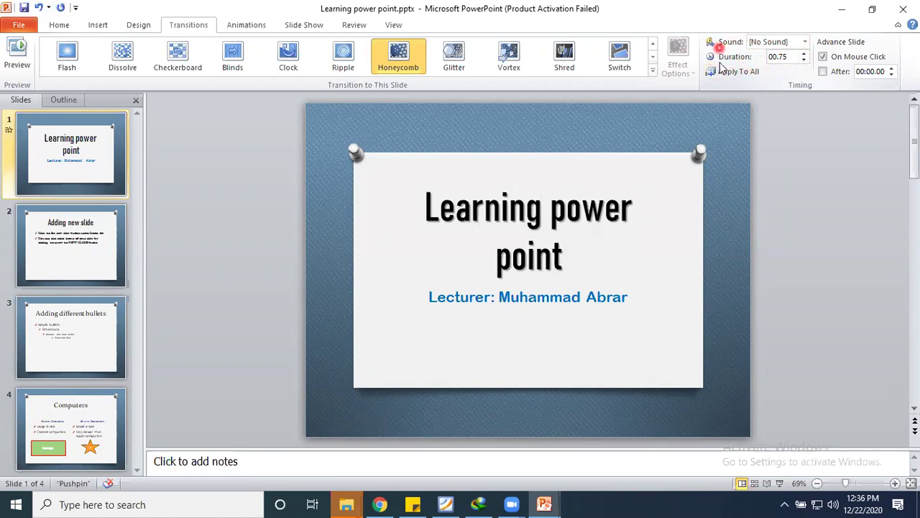
click(790, 57)
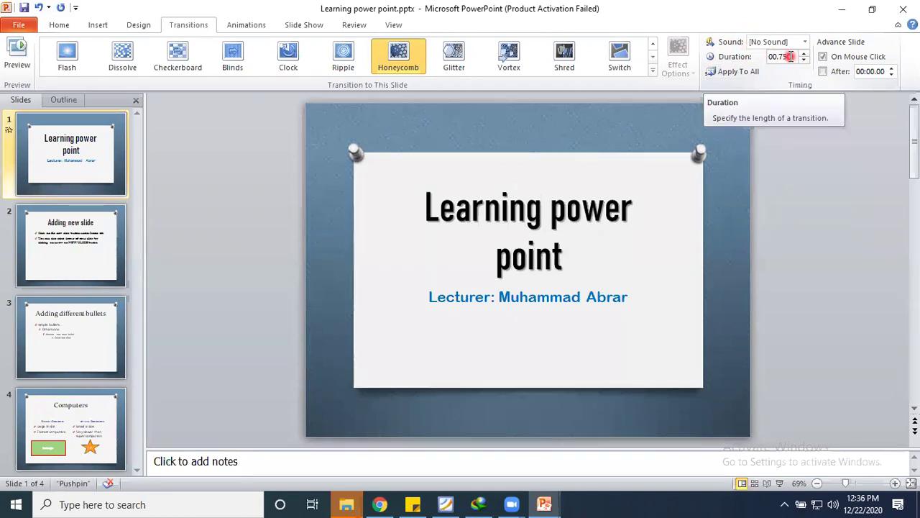
click(404, 67)
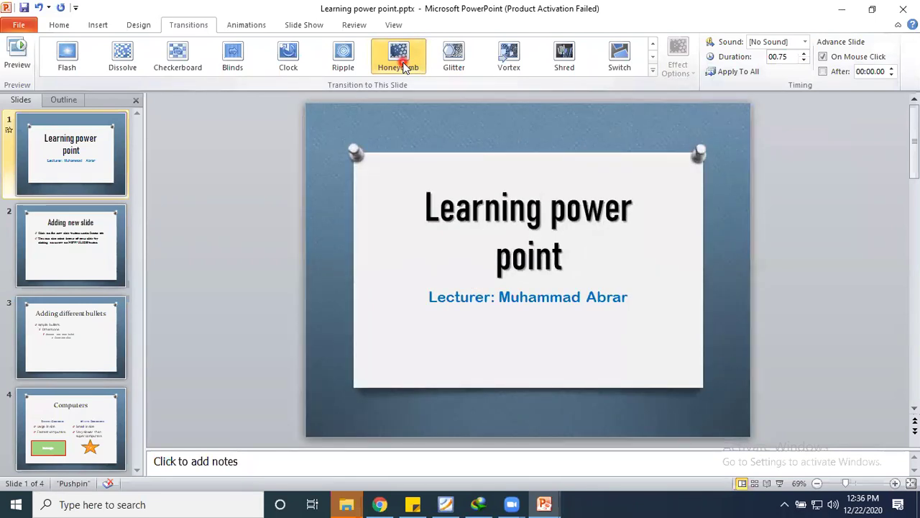
click(804, 53)
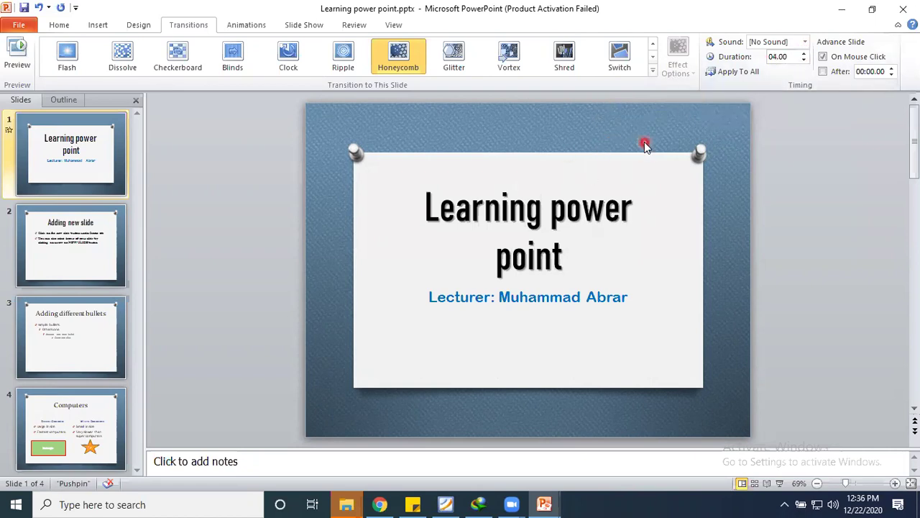
key(F5)
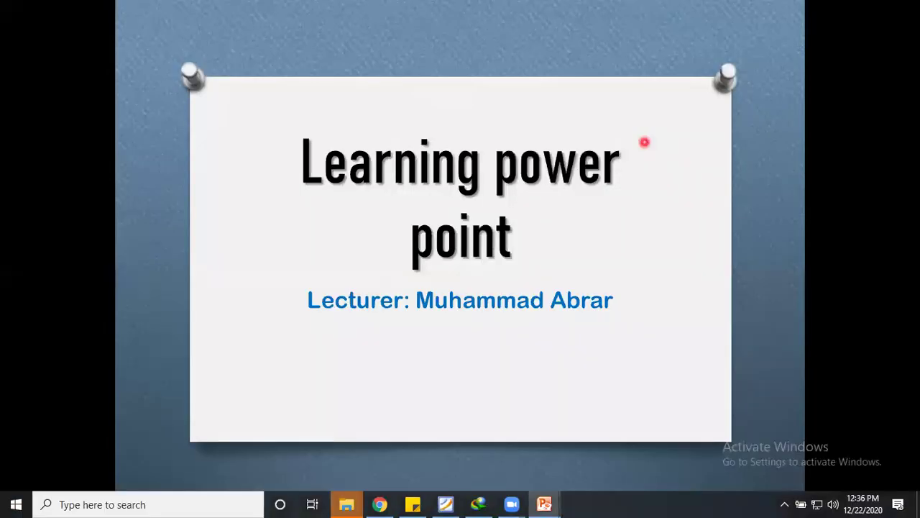
key(Escape)
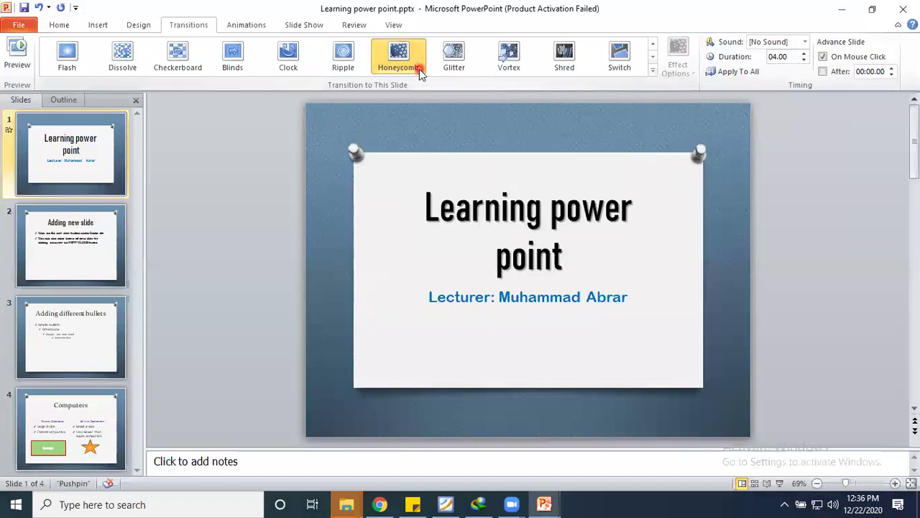
click(386, 57)
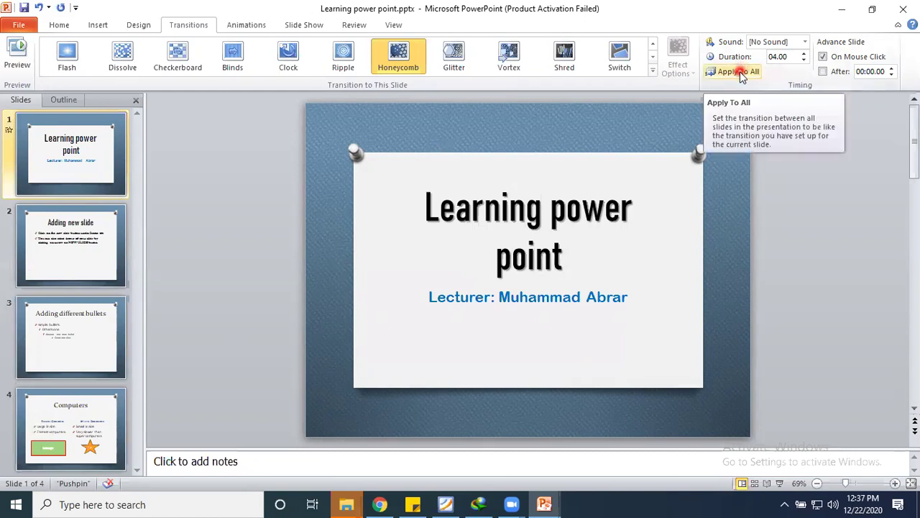
- Show the Sound dropdown list for the title slide's transition
click(805, 42)
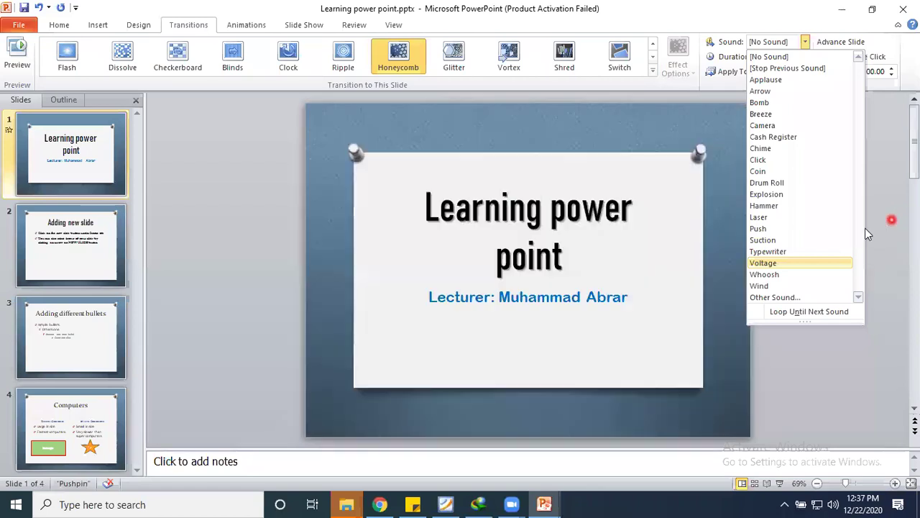
- Keep the transition at [No Sound] and replay slide 1's Honeycomb transition twice
click(867, 226)
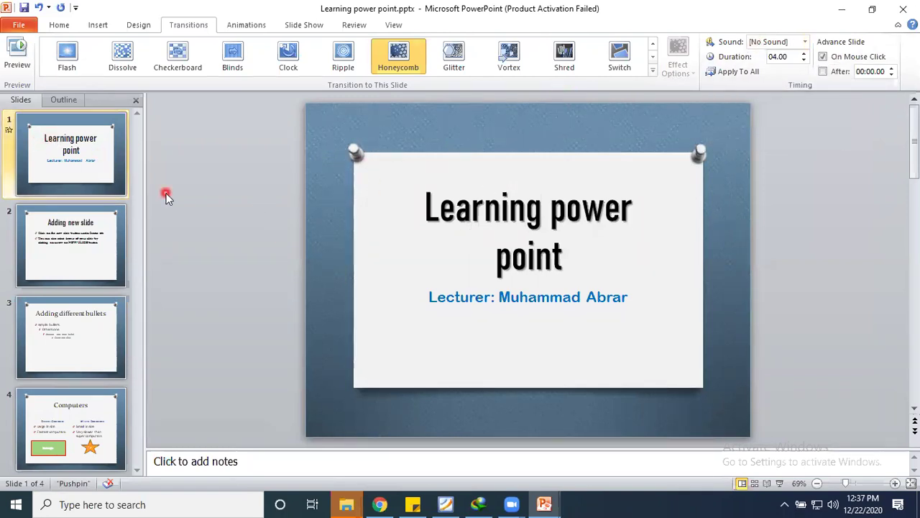
click(8, 131)
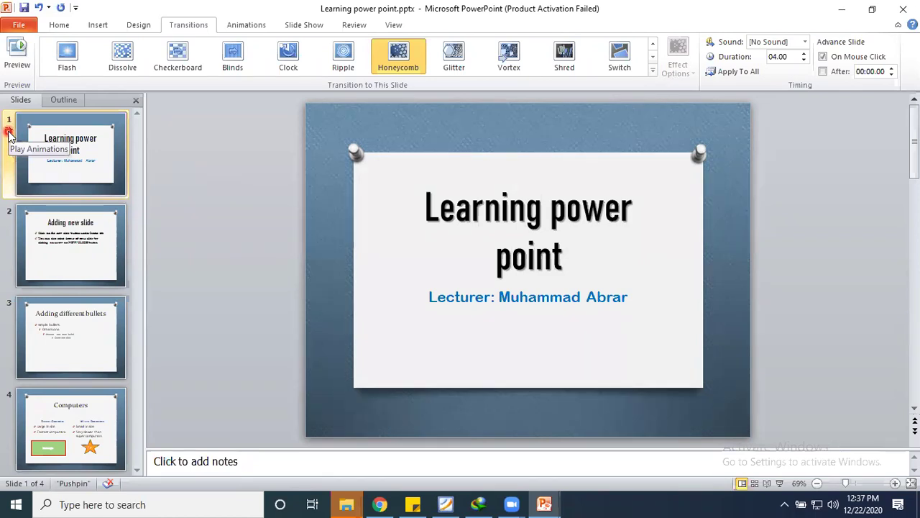
click(9, 130)
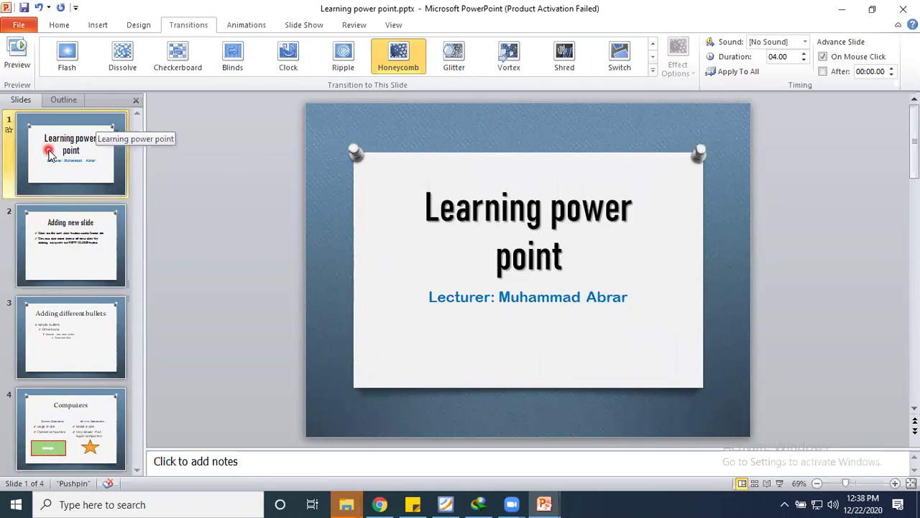
- Give slide 2, 'Adding new slide', a Conveyor transition, replay it, then select slide 3
click(55, 219)
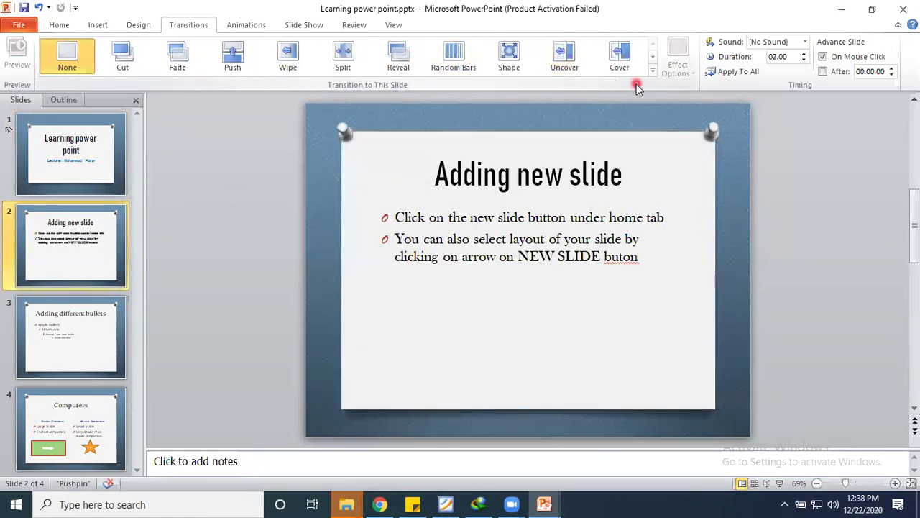
click(653, 70)
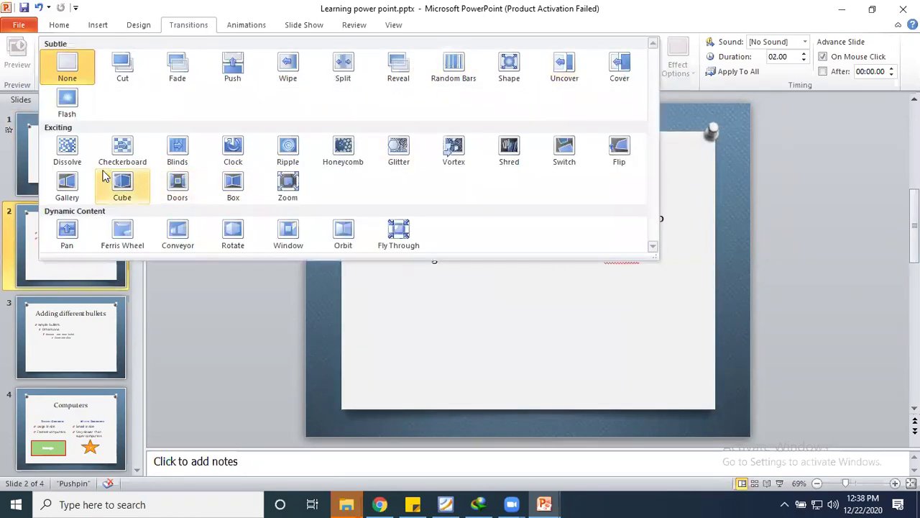
click(193, 233)
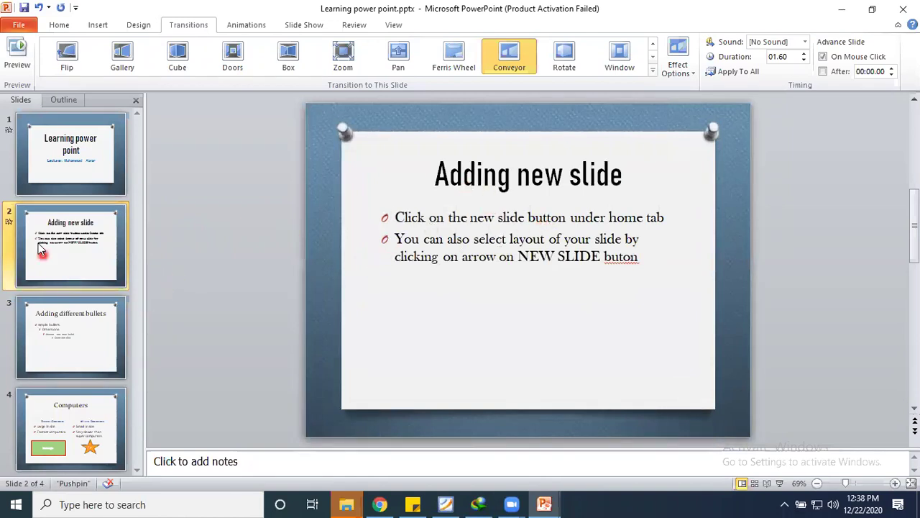
click(9, 216)
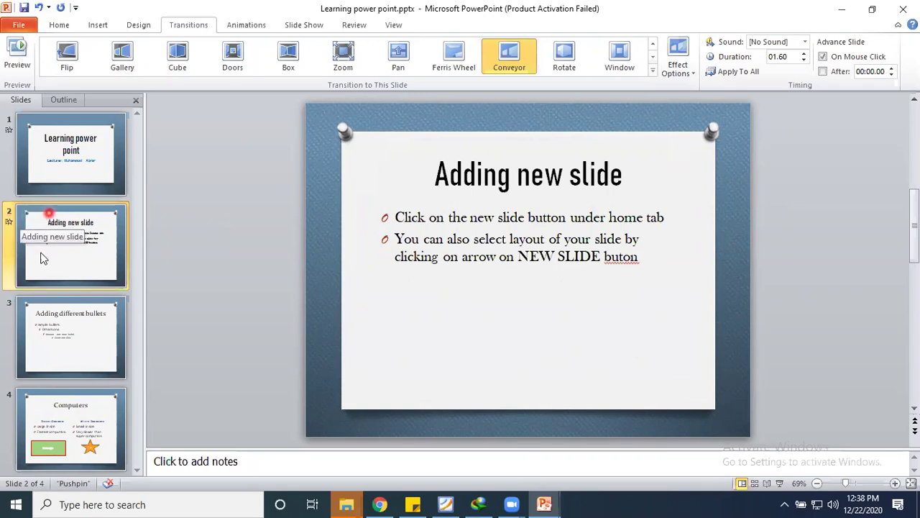
click(41, 310)
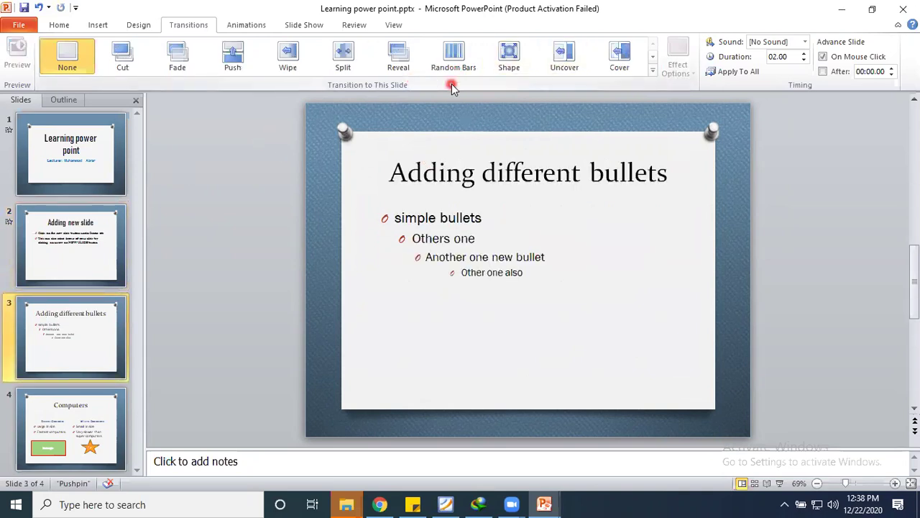
- Replace Random Bars with Shred on slide 3, 'Adding different bullets', then select slide 4
click(455, 61)
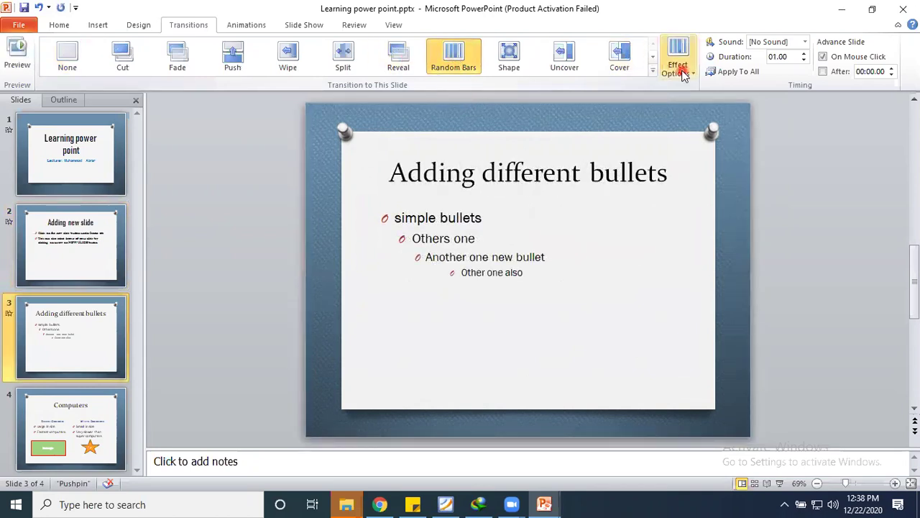
click(654, 73)
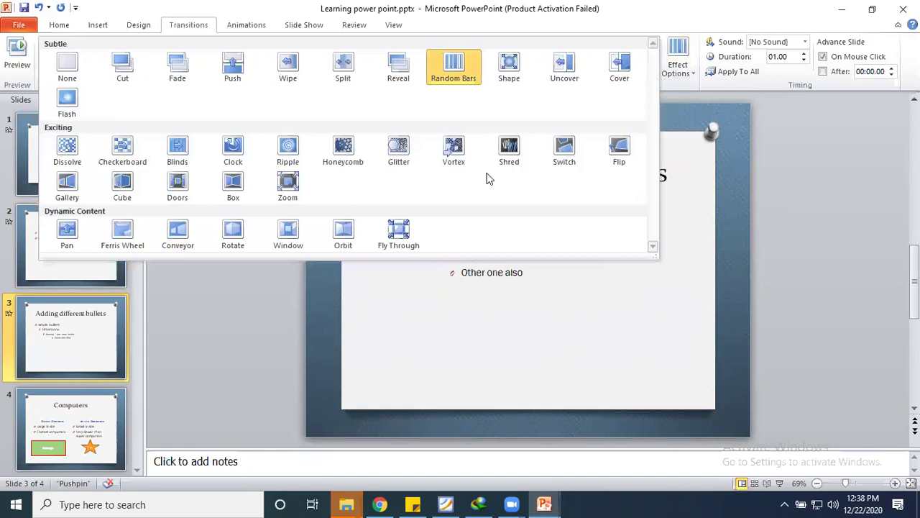
click(511, 150)
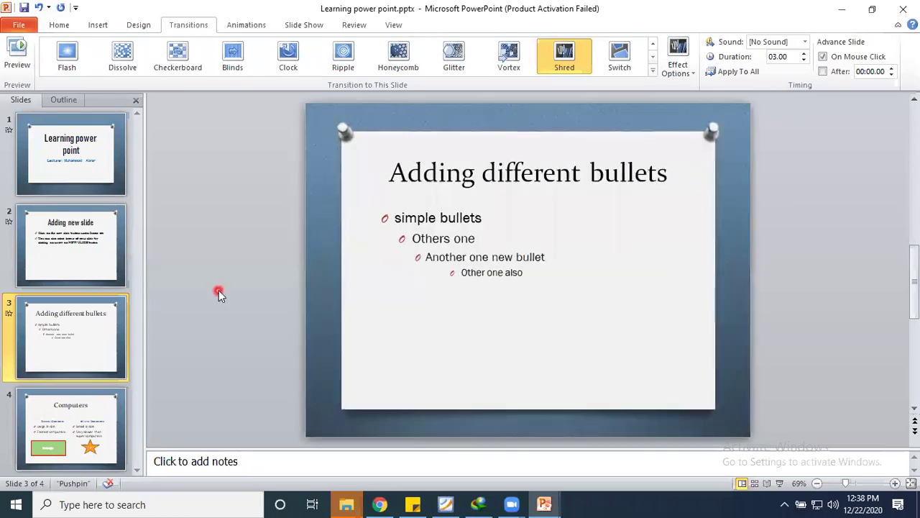
click(61, 404)
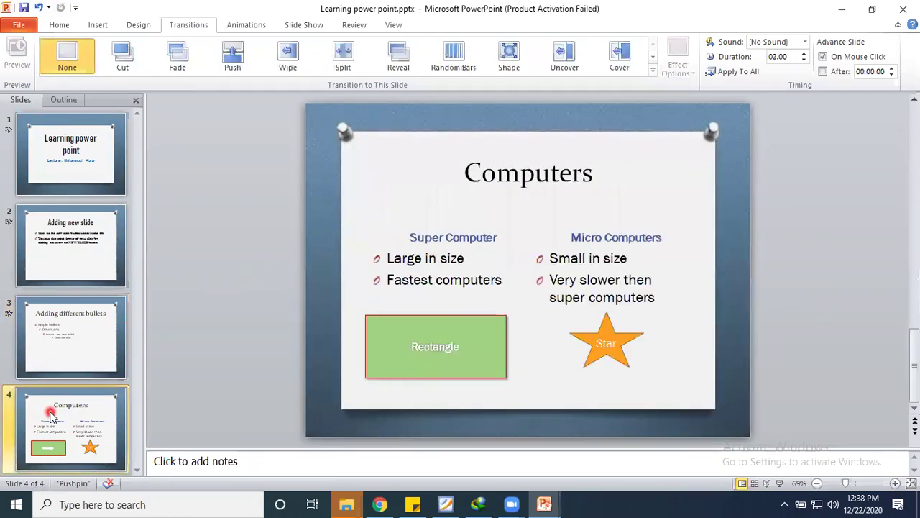
- Apply the Gallery transition to slide 4, 'Computers', then reselect slide 1
click(653, 69)
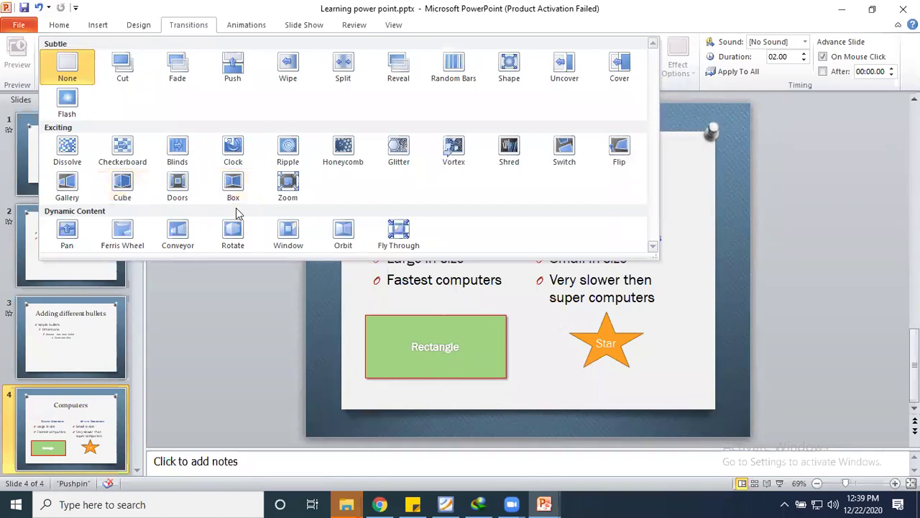
click(70, 184)
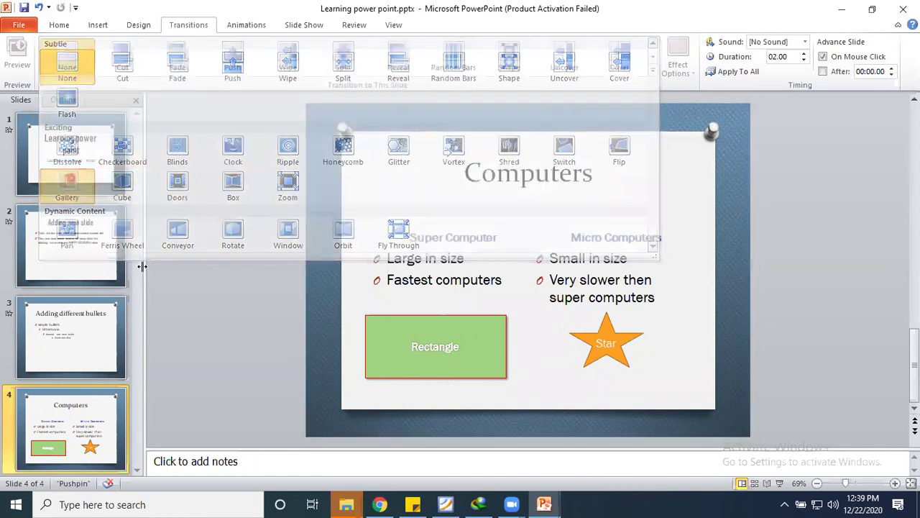
click(96, 129)
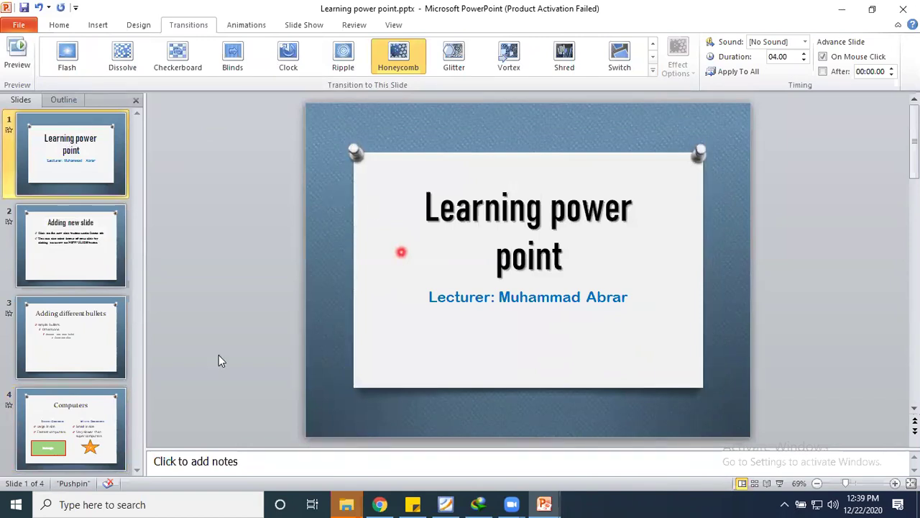
click(92, 347)
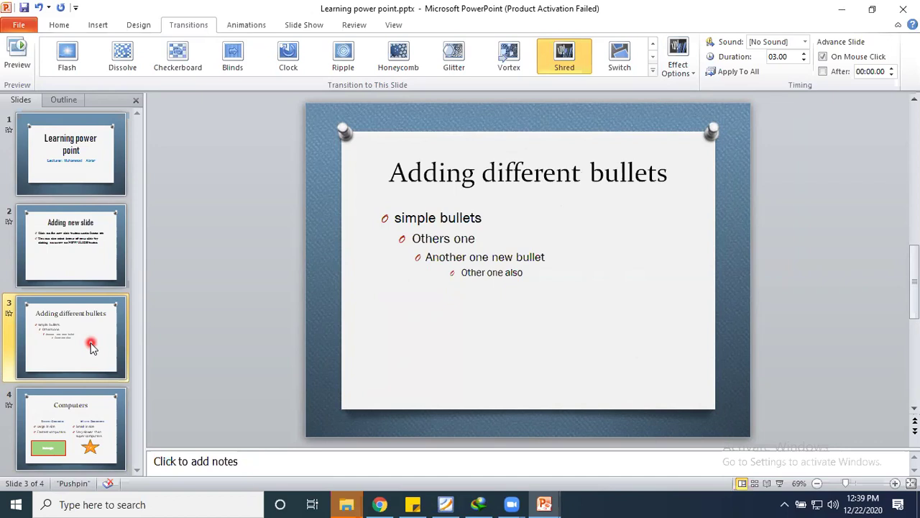
click(90, 150)
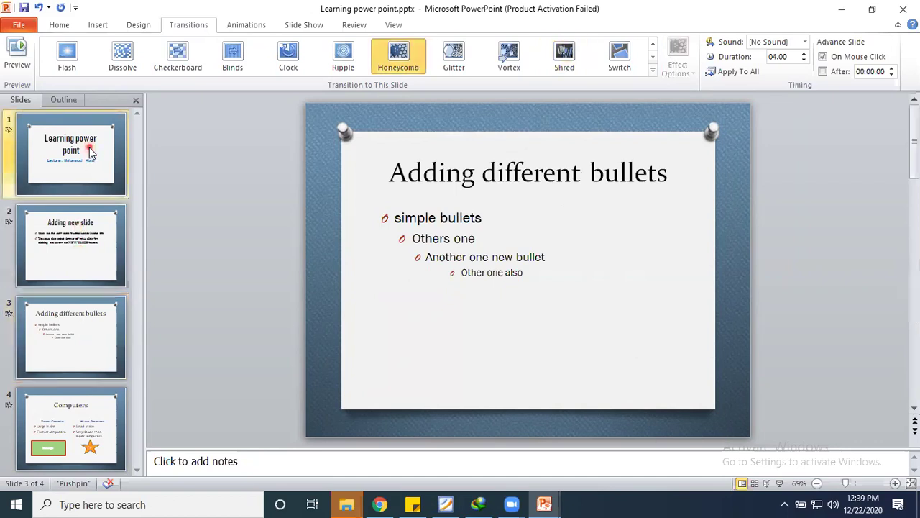
- Run the slide show from slide 1 with F5, click through all four slides, and exit
key(F5)
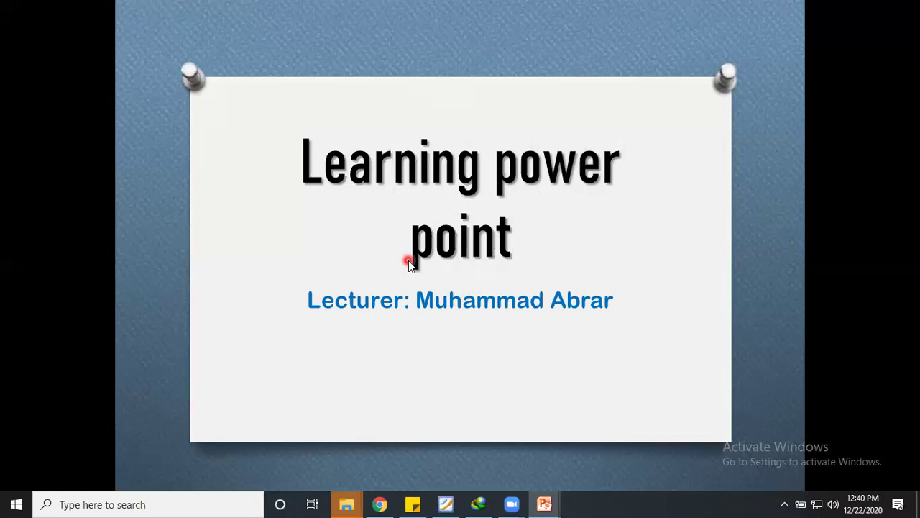
click(408, 261)
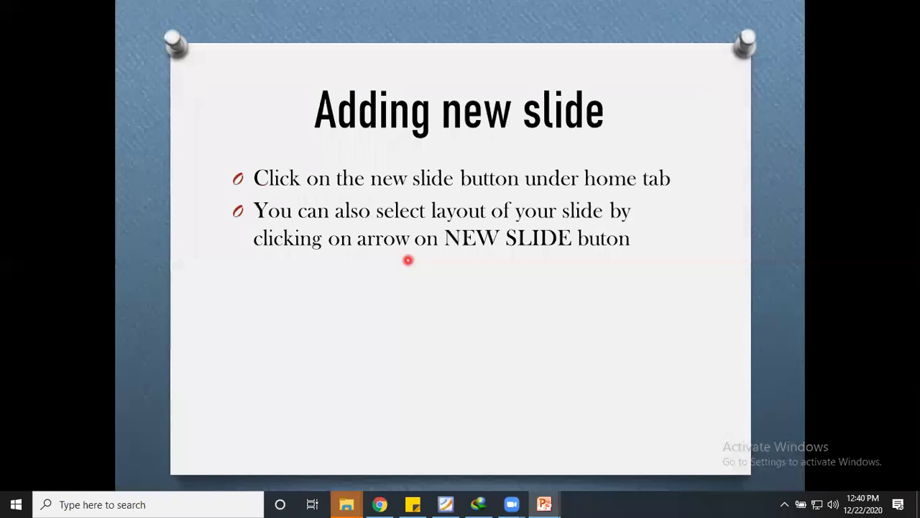
click(408, 260)
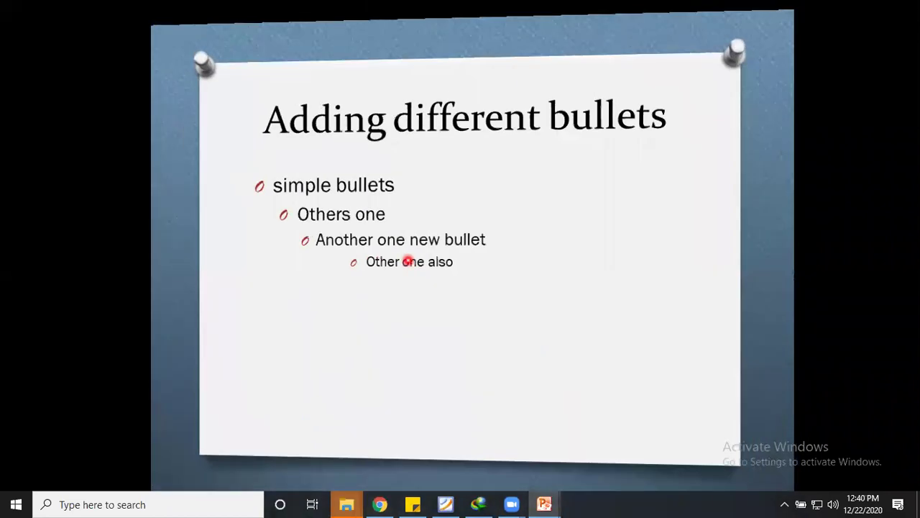
click(408, 261)
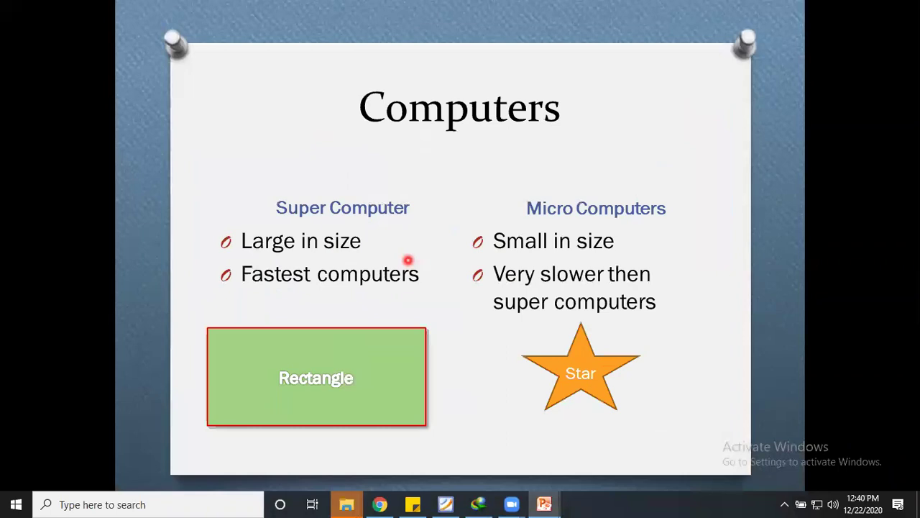
click(408, 260)
click(408, 260)
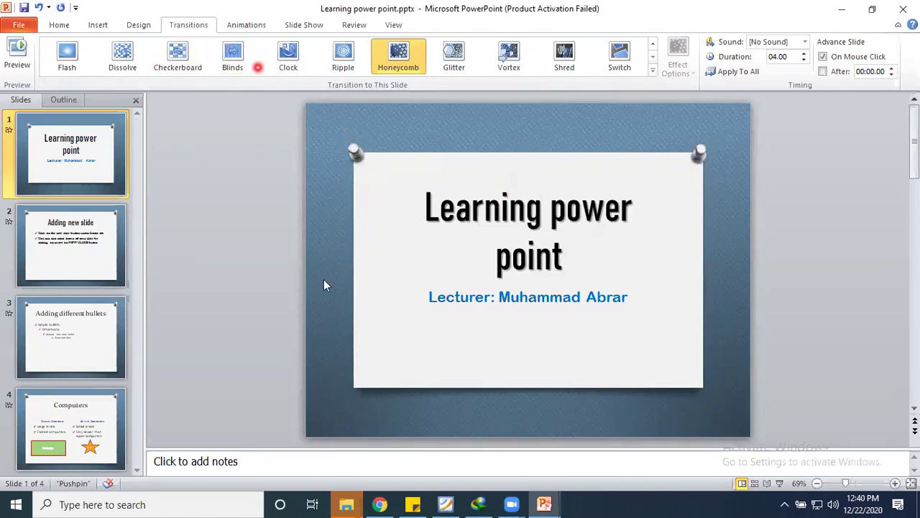
click(445, 502)
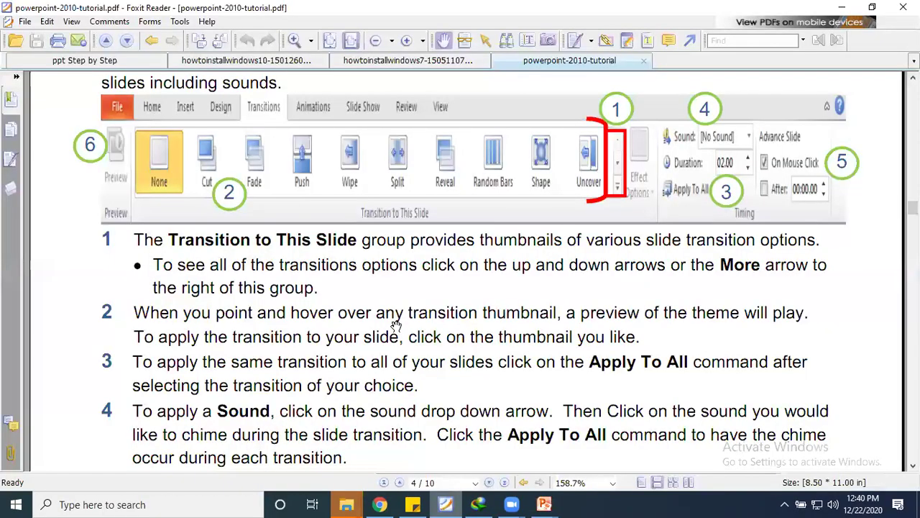
scroll(396, 316, down, 5)
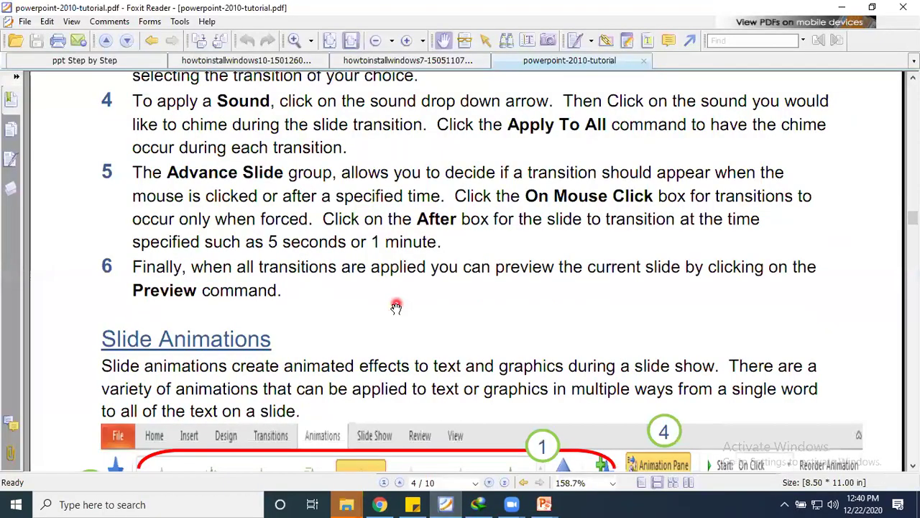
scroll(396, 302, down, 4)
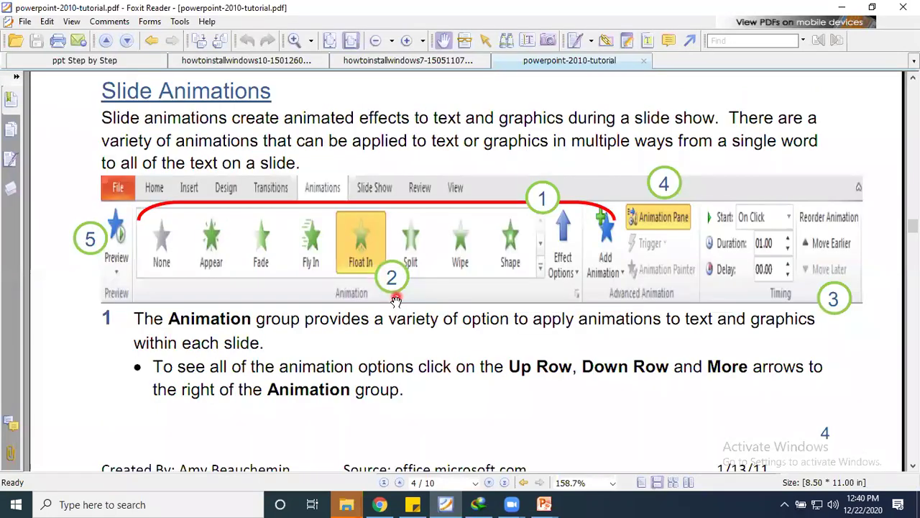
scroll(546, 194, down, 1)
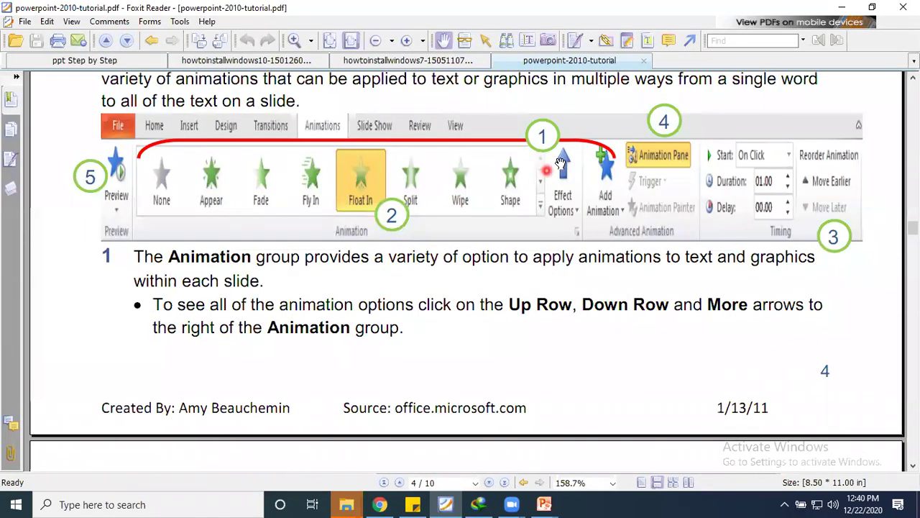
scroll(380, 147, up, 1)
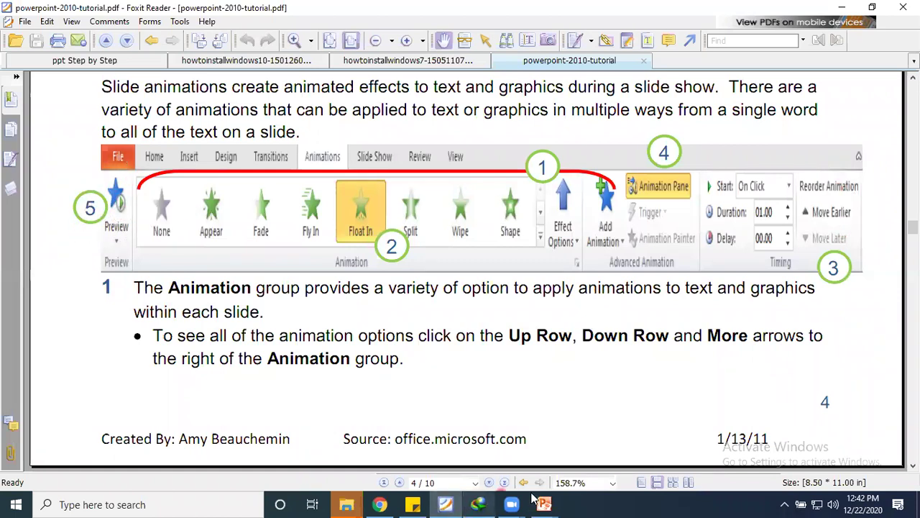
scroll(553, 317, down, 2)
scroll(552, 317, down, 1)
scroll(552, 316, down, 3)
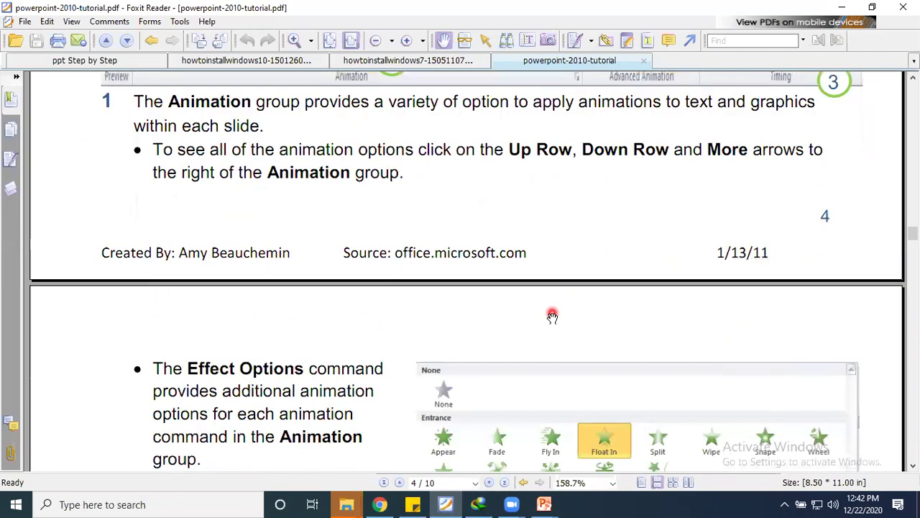
scroll(552, 317, down, 1)
scroll(553, 312, down, 2)
scroll(553, 312, down, 2)
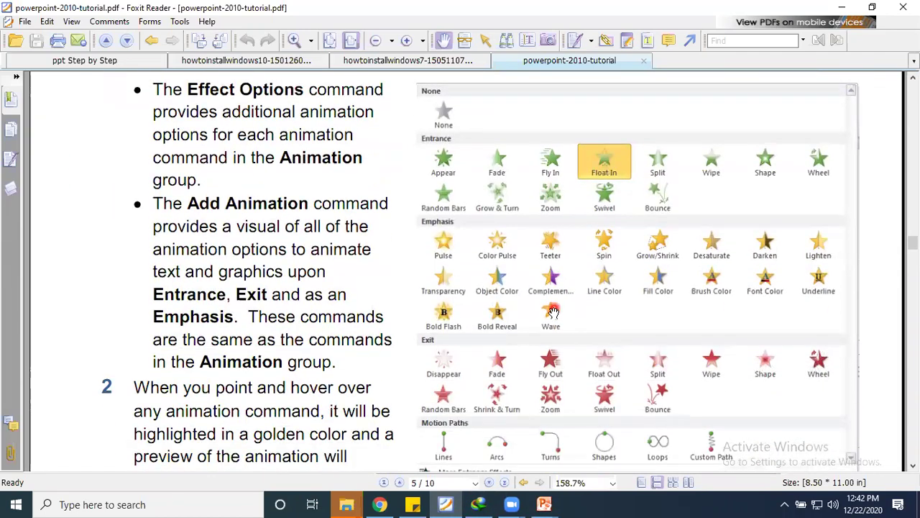
scroll(553, 312, up, 2)
scroll(552, 310, up, 3)
scroll(552, 311, up, 4)
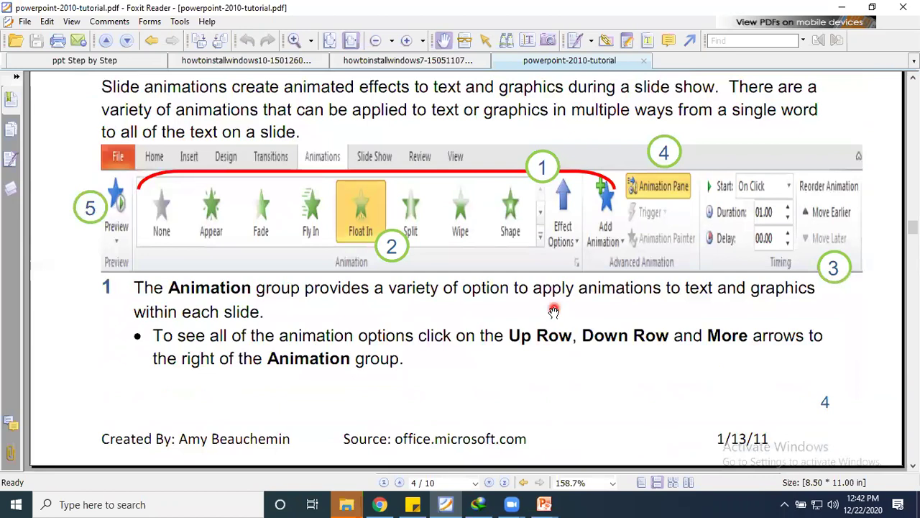
scroll(552, 311, up, 2)
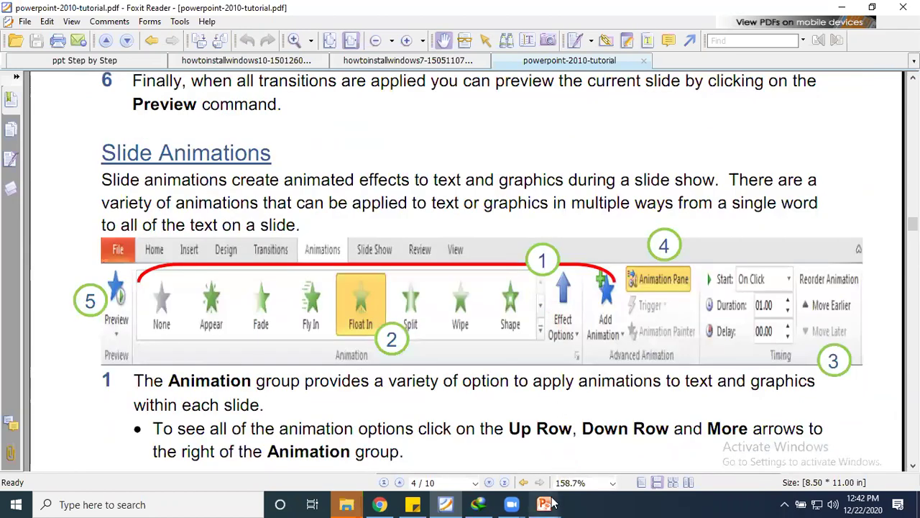
mouse_move(544, 504)
click(595, 451)
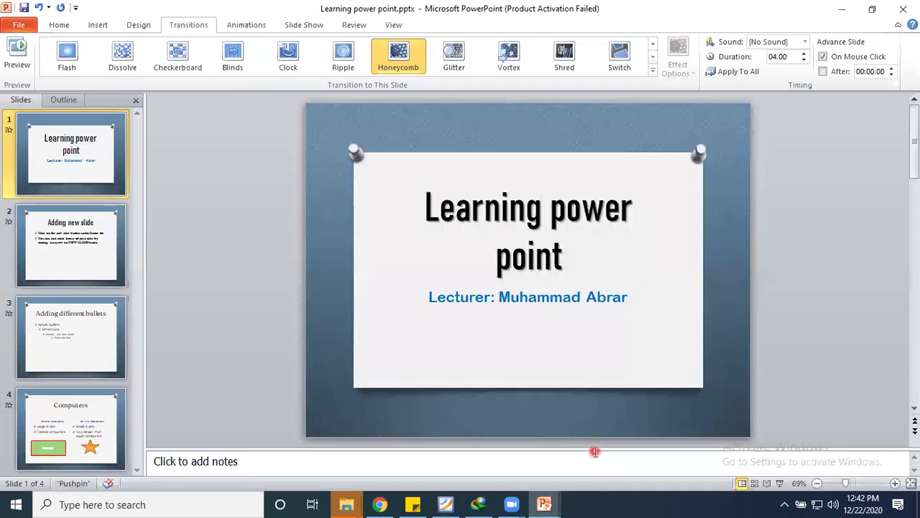
- Select the 'Learning power point' title on slide 1 and show the Animations ribbon
click(539, 206)
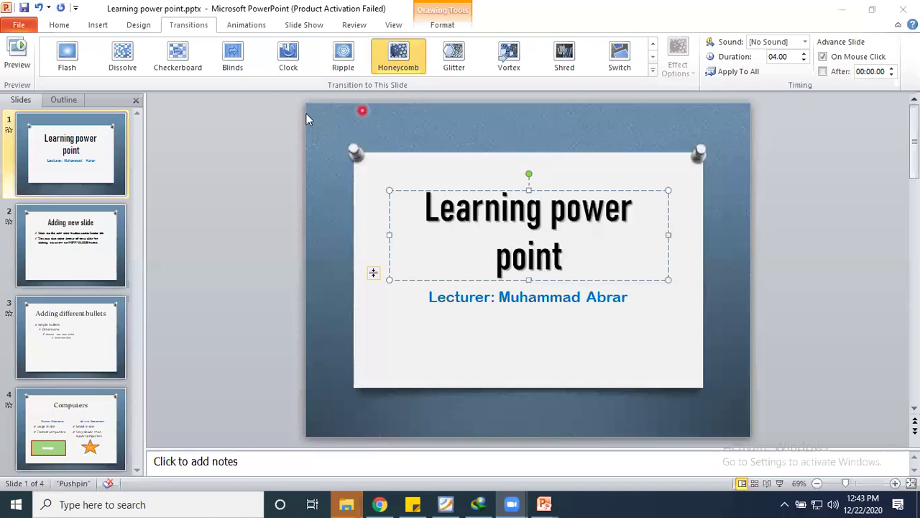
click(247, 25)
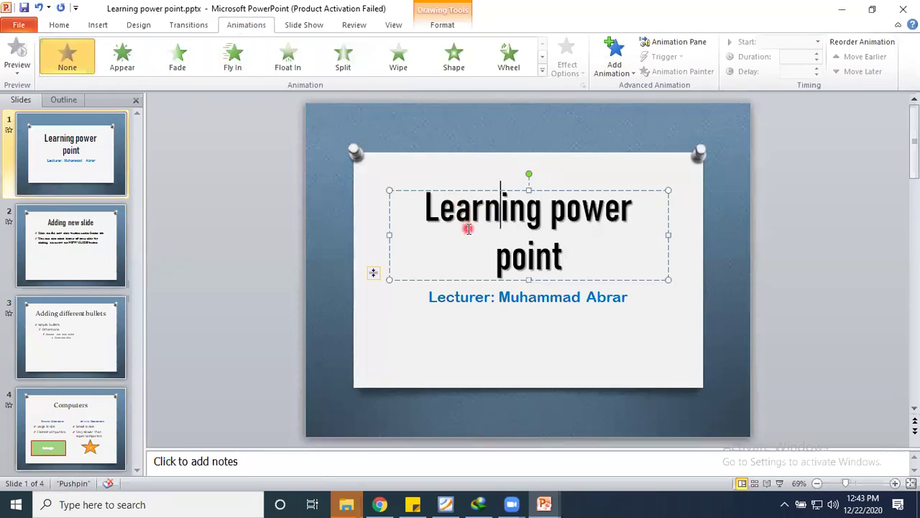
- Apply the Bounce entrance effect to the 'Learning power point' title from the full animation gallery
click(468, 229)
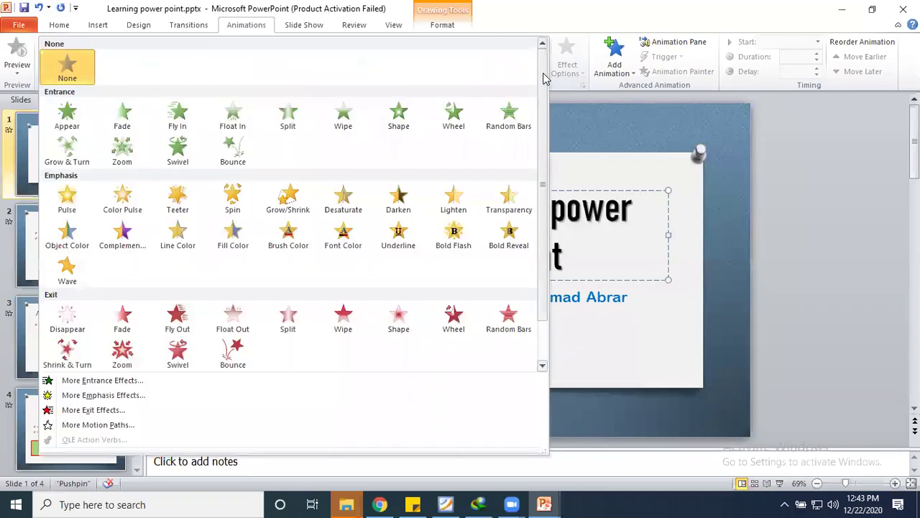
click(542, 72)
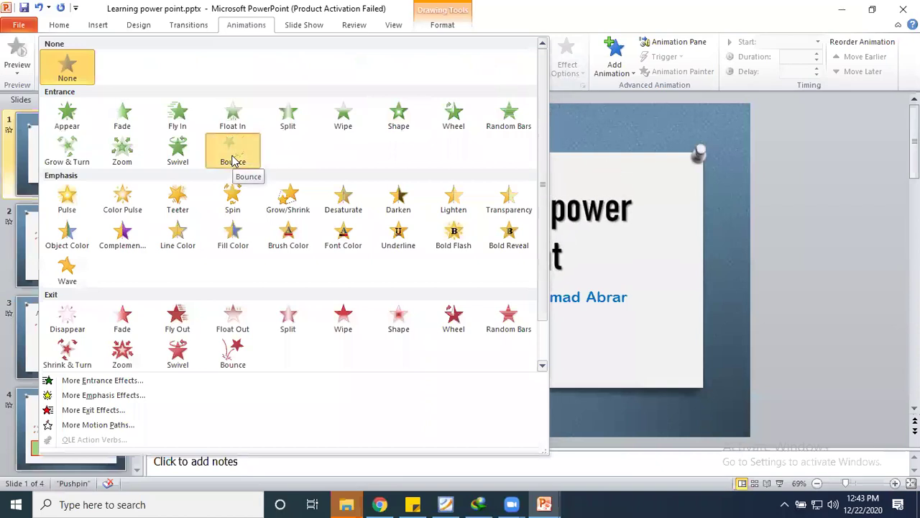
click(232, 160)
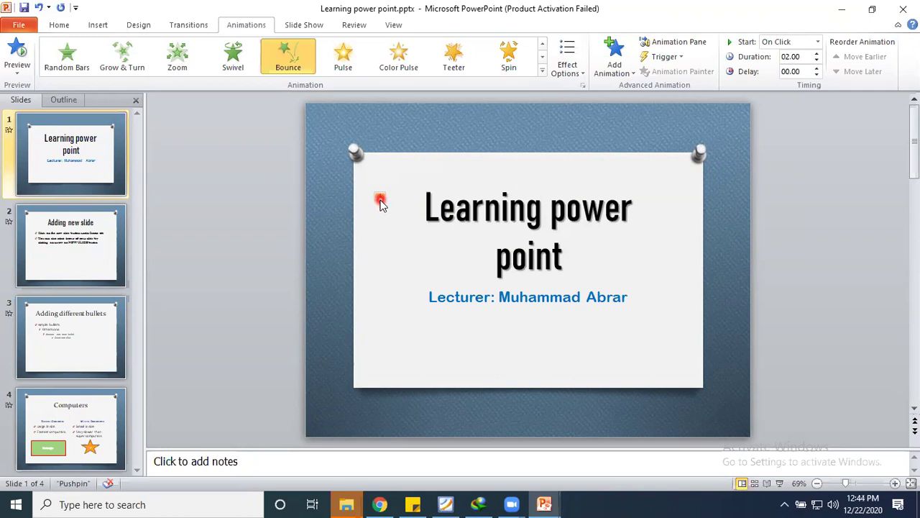
- Give the lecturer subtitle a Swivel entrance as animation 2, then check the title's and subtitle's effects
click(491, 297)
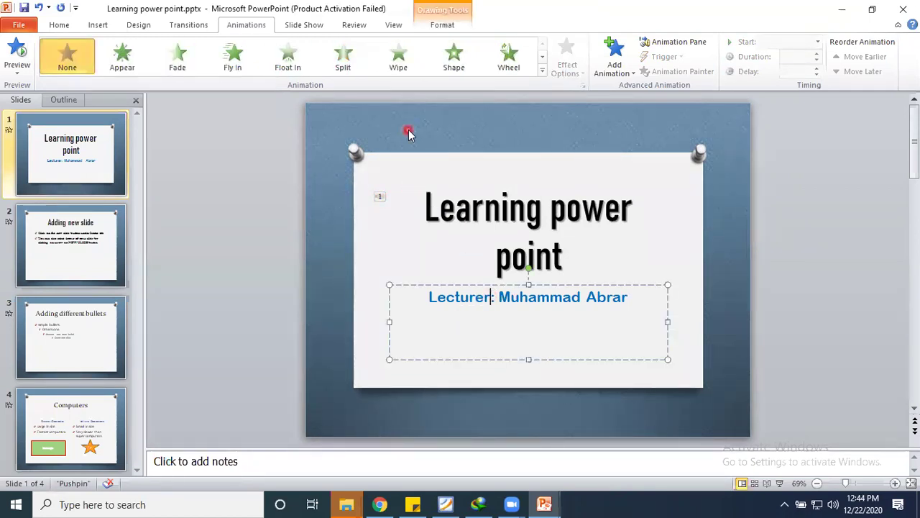
click(542, 70)
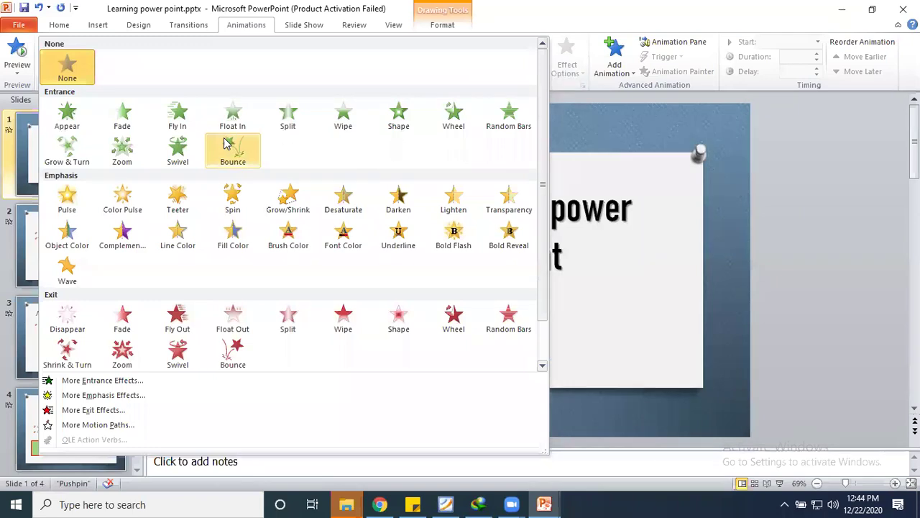
click(180, 147)
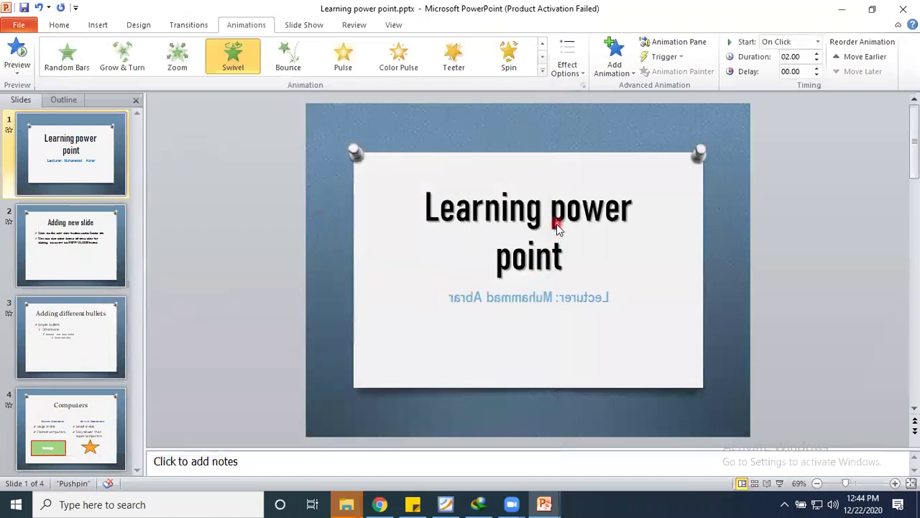
click(557, 223)
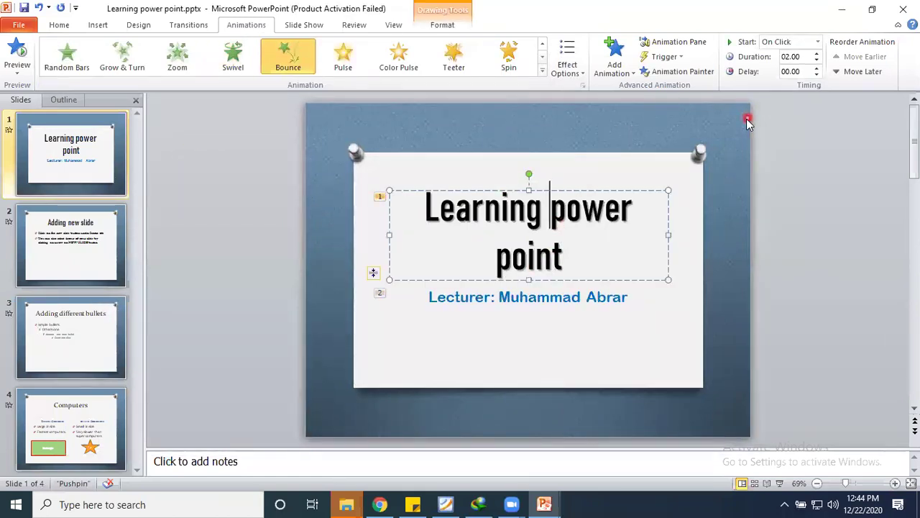
click(538, 306)
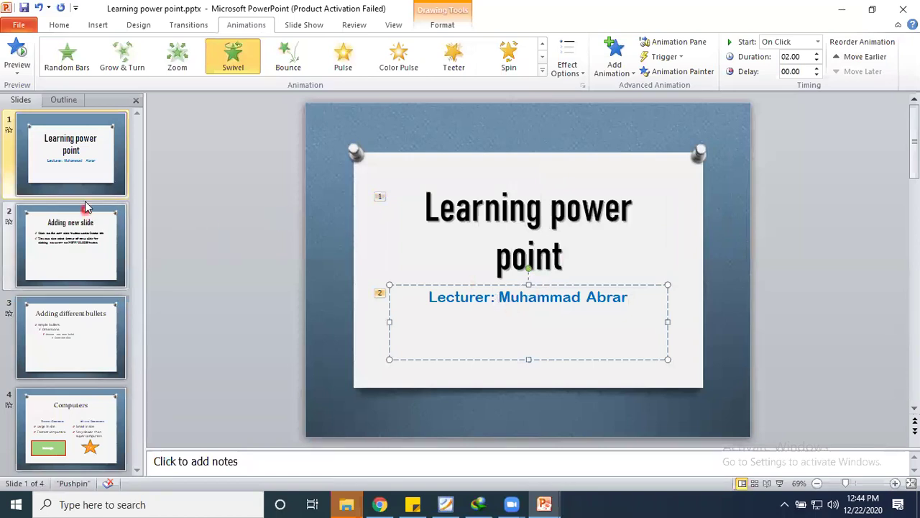
- Run the slide show from the start, play the title animations, and advance to 'Adding new slide'
key(F5)
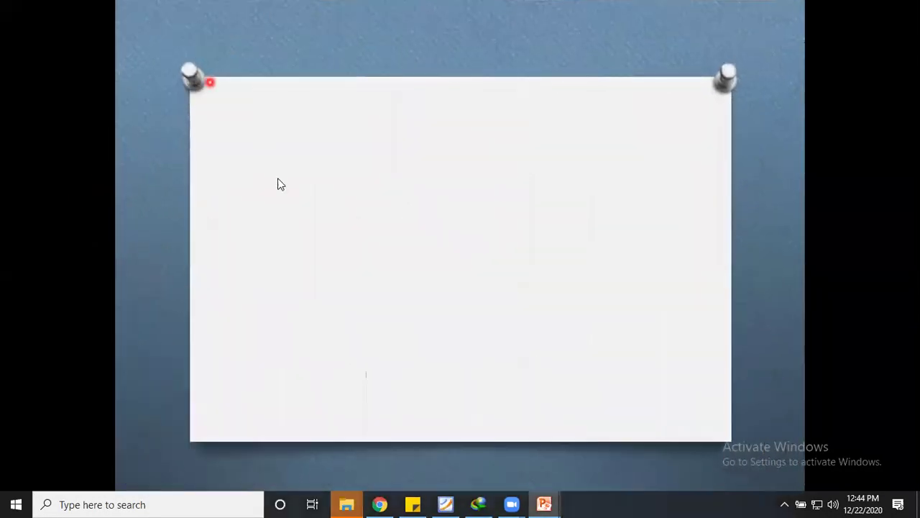
click(275, 192)
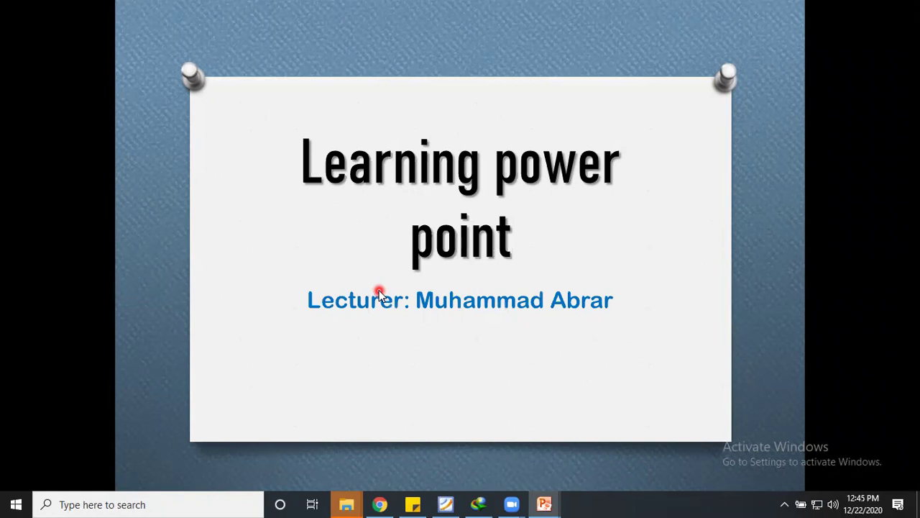
click(379, 290)
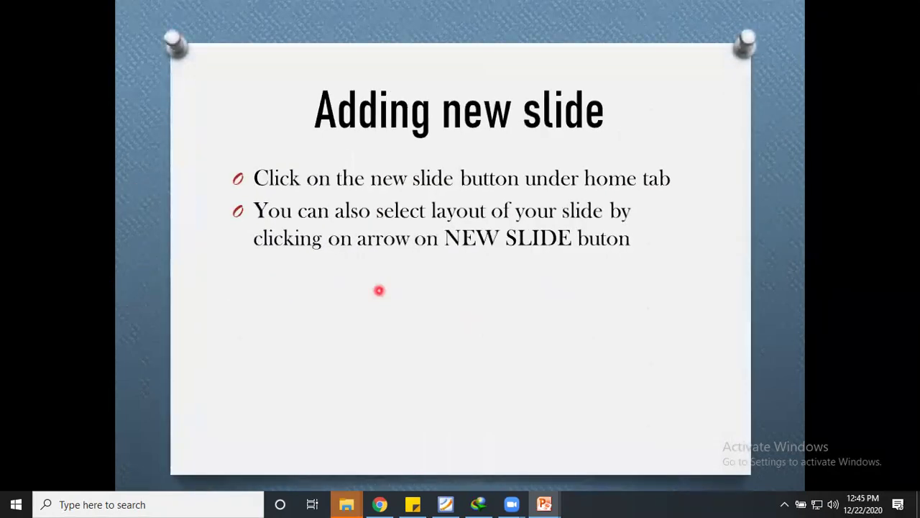
- End the show, make the 'Adding new slide' title Fly In and the bullets fly out
key(Escape)
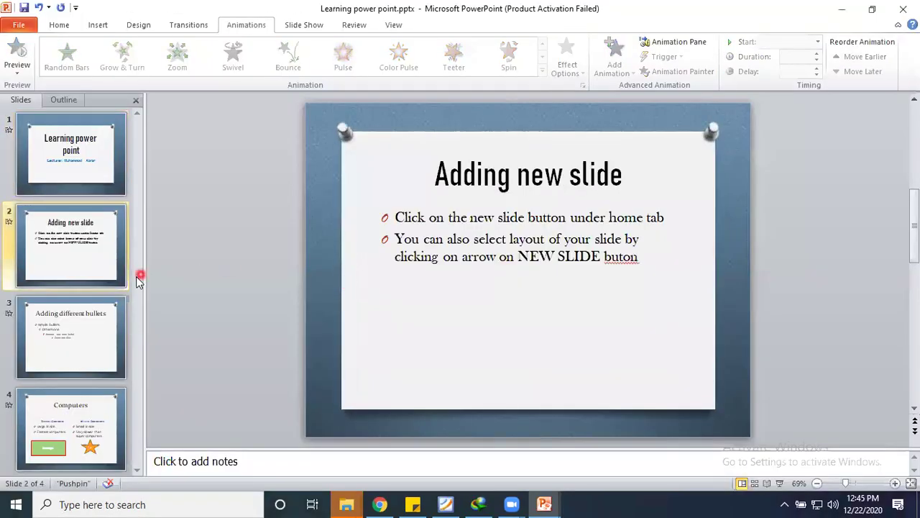
click(579, 177)
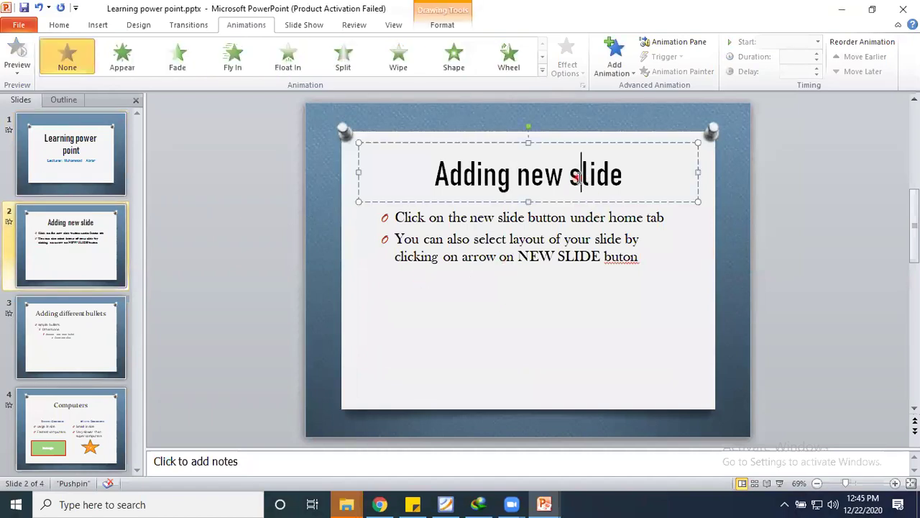
click(234, 59)
click(400, 217)
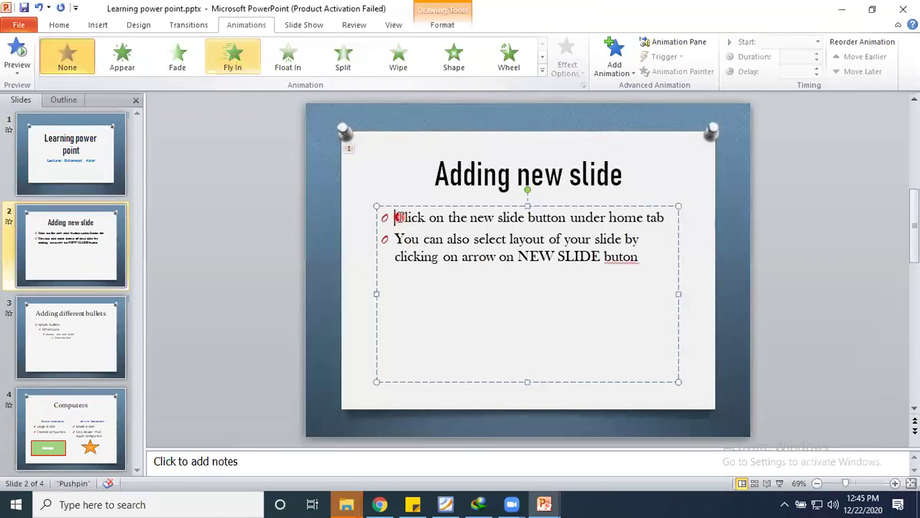
click(543, 73)
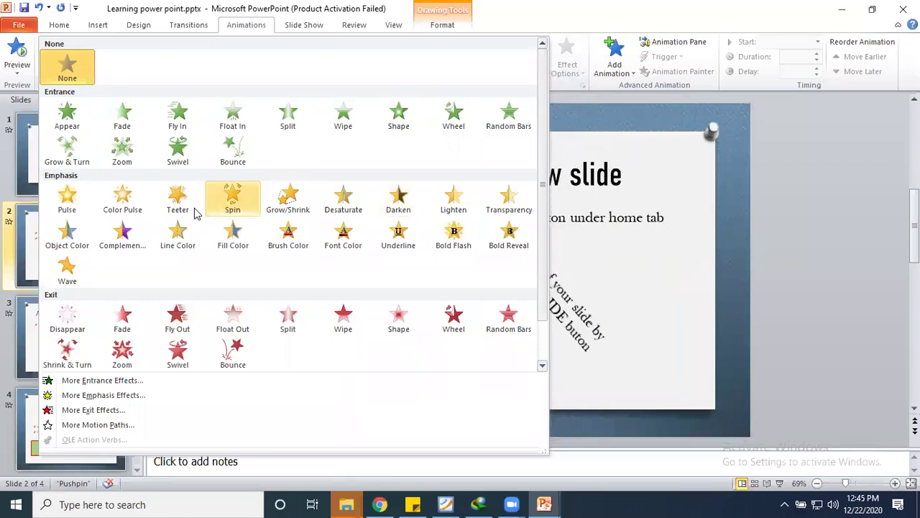
click(186, 328)
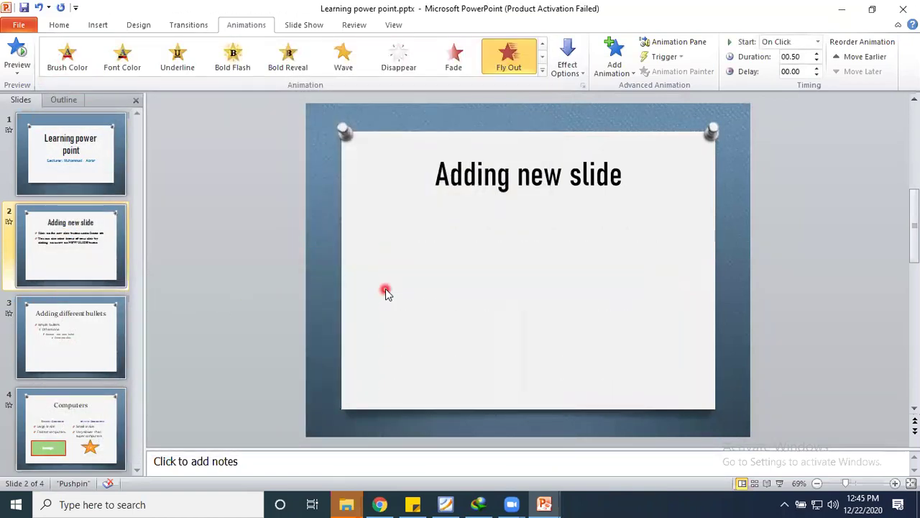
- Preview the slide, then change the bullets' exit effect to Wheel and then Shrink & Turn
click(435, 237)
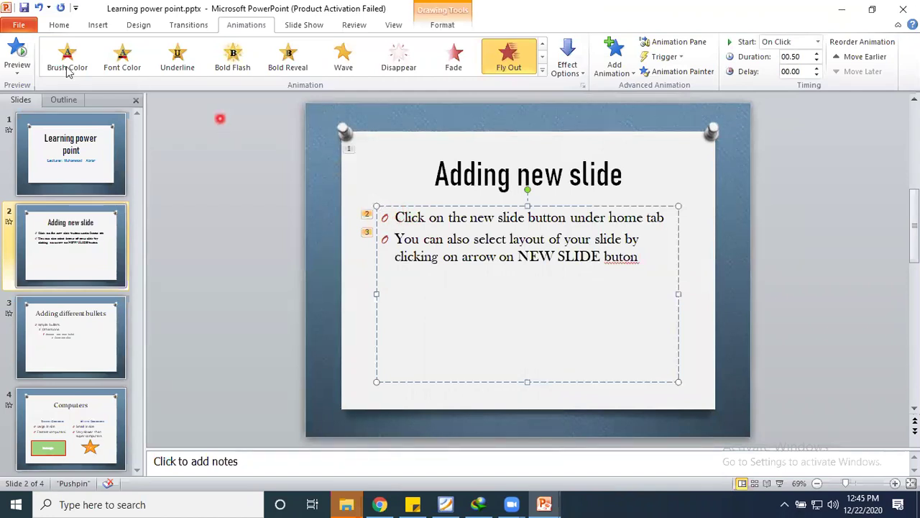
click(16, 56)
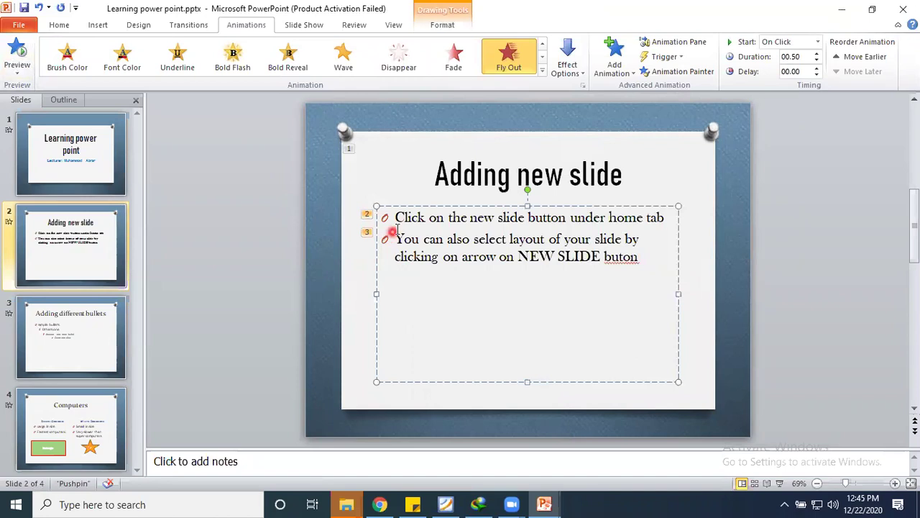
click(542, 69)
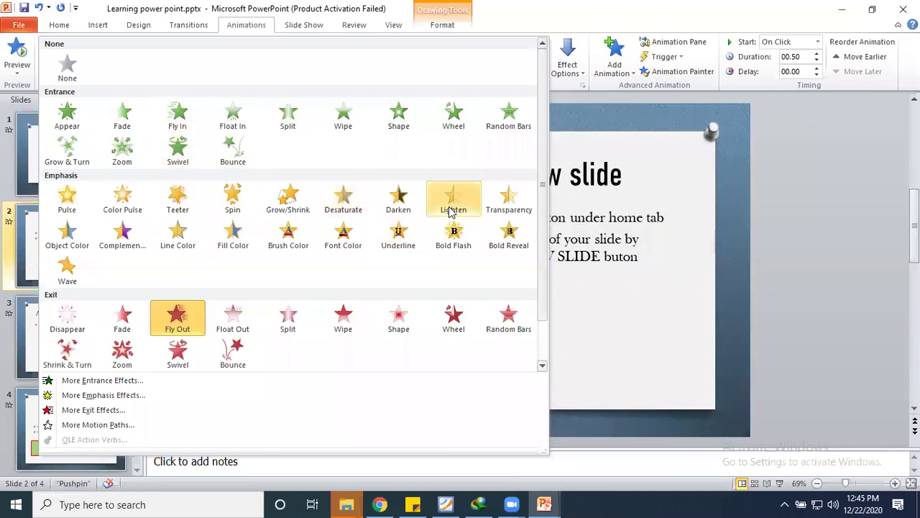
click(460, 311)
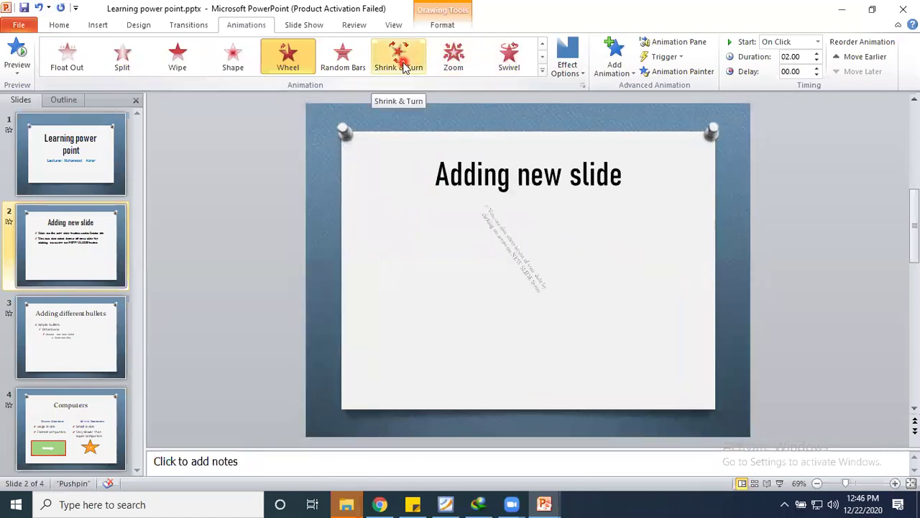
click(404, 66)
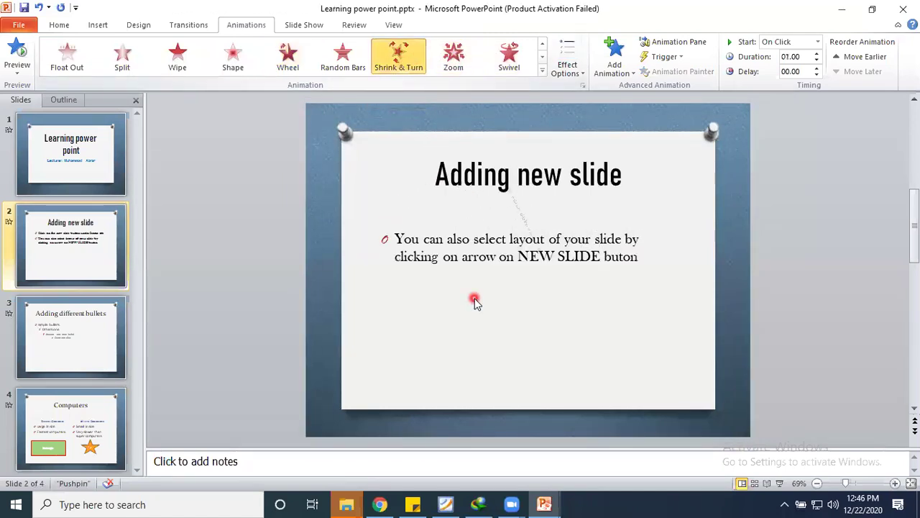
click(547, 363)
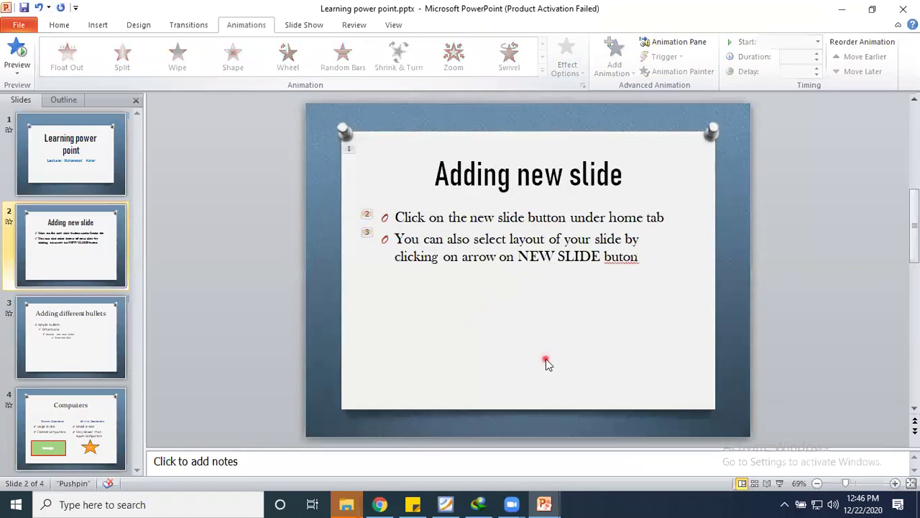
- Replace the animations on bullets 2 and 3 with a Bounce entrance, then start the slide show with F5
click(17, 54)
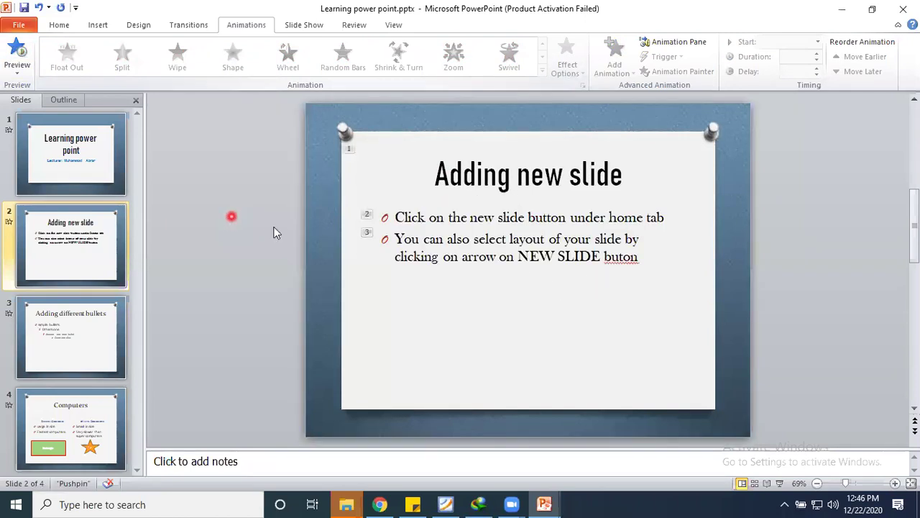
click(366, 217)
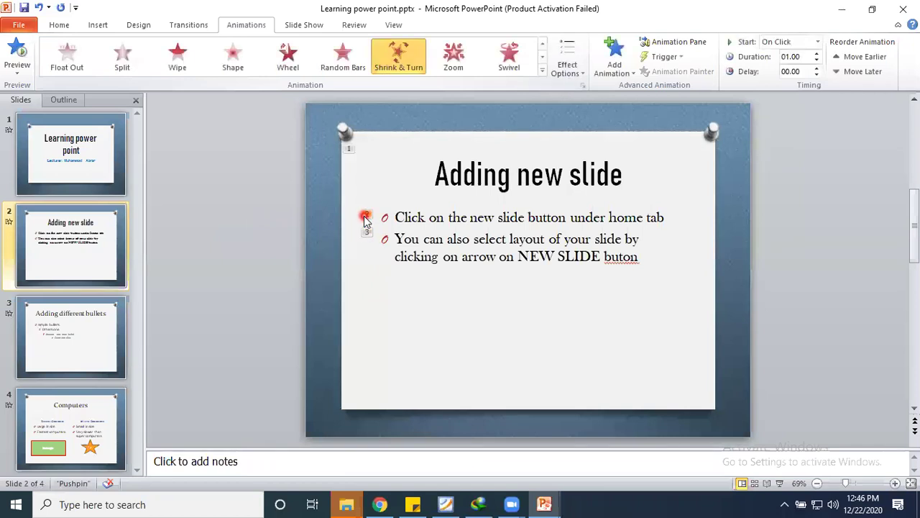
click(545, 72)
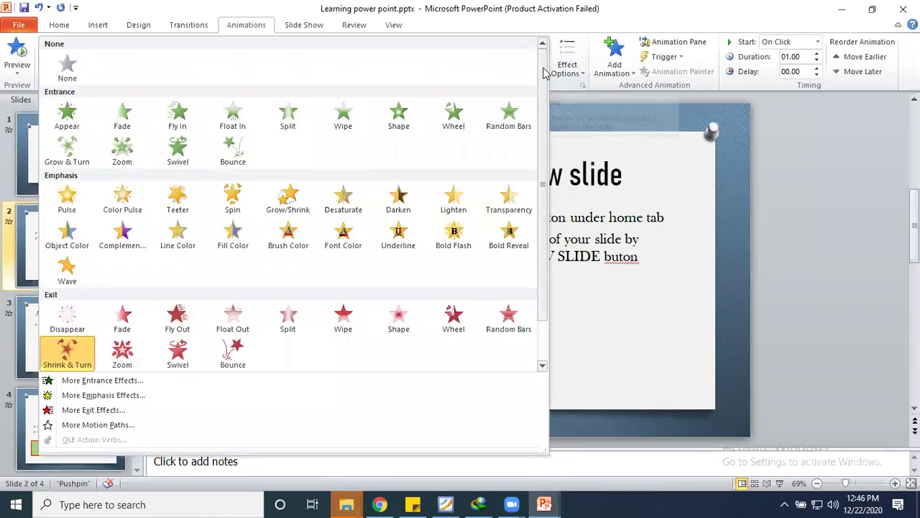
click(238, 149)
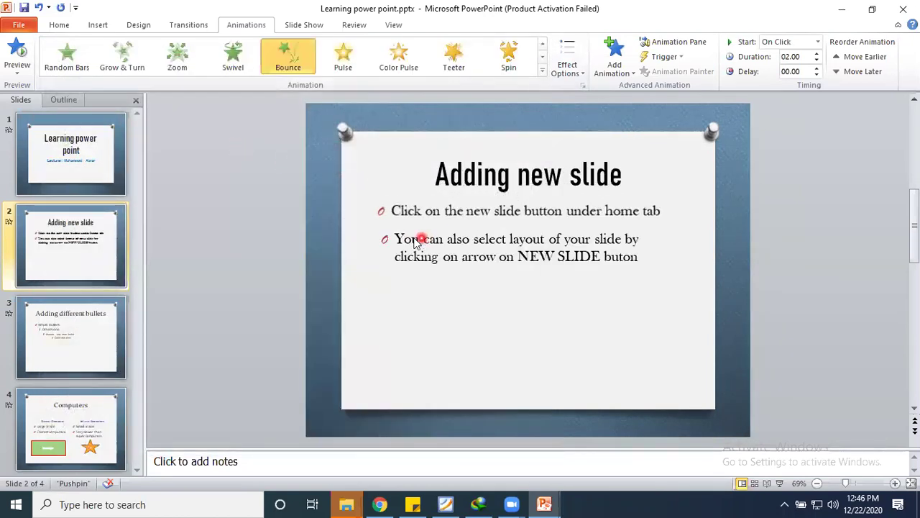
click(400, 241)
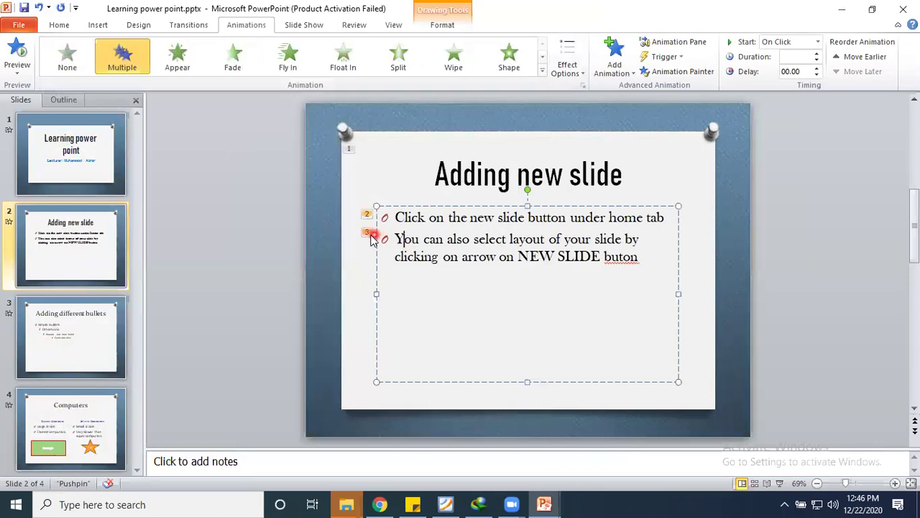
click(371, 238)
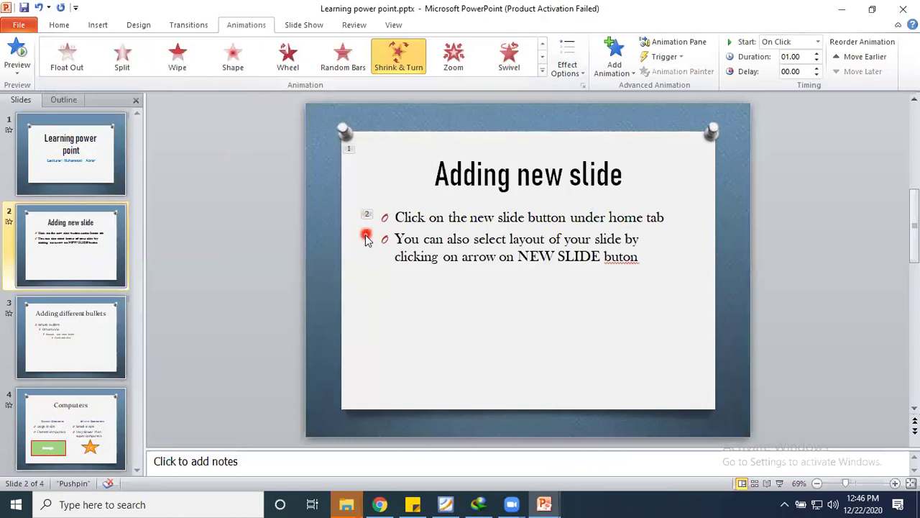
click(543, 72)
click(234, 154)
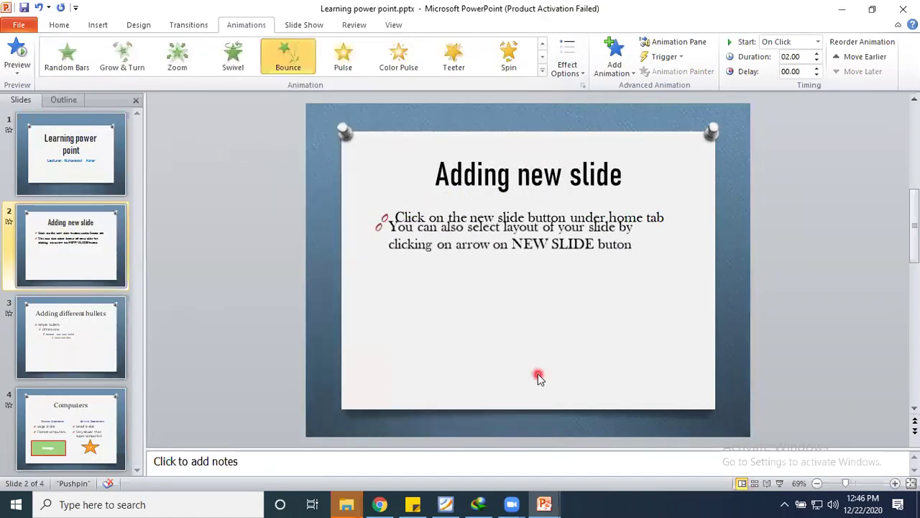
key(F5)
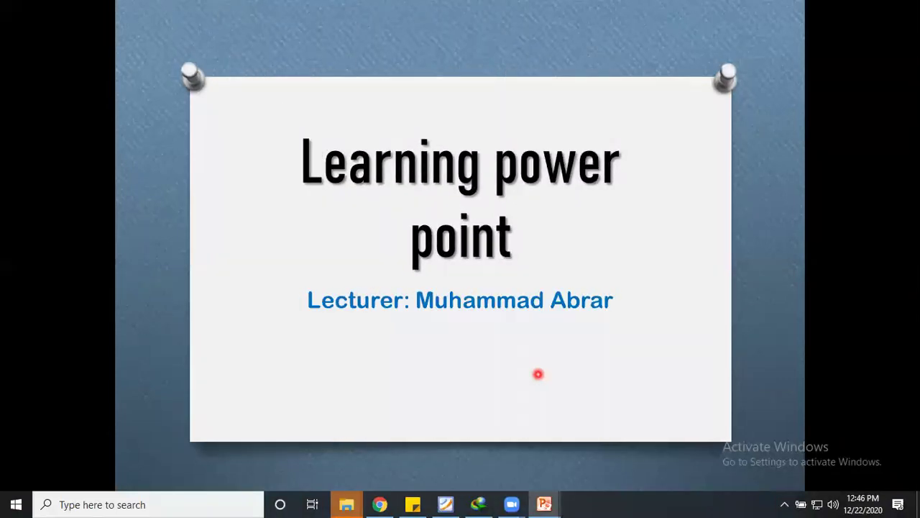
- Advance to 'Adding new slide', bring in both bullets, reach 'Adding different bullets', then end the show
click(538, 374)
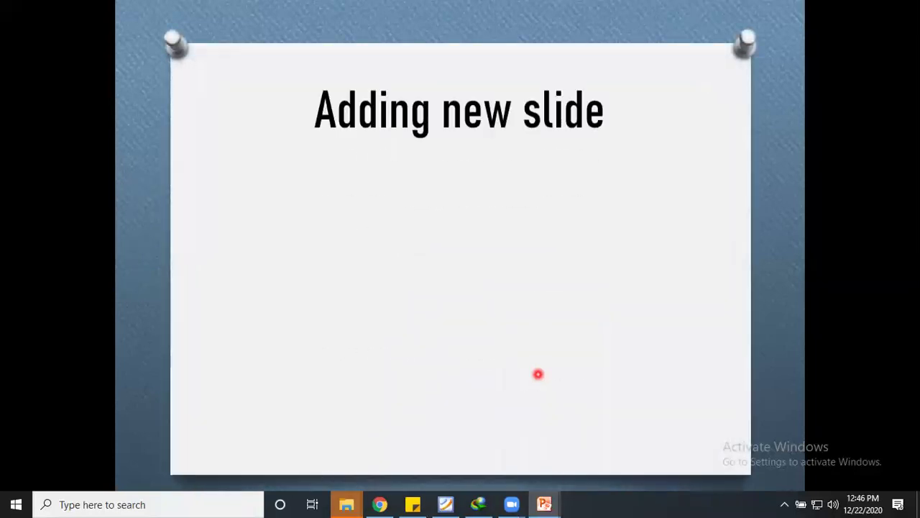
click(538, 374)
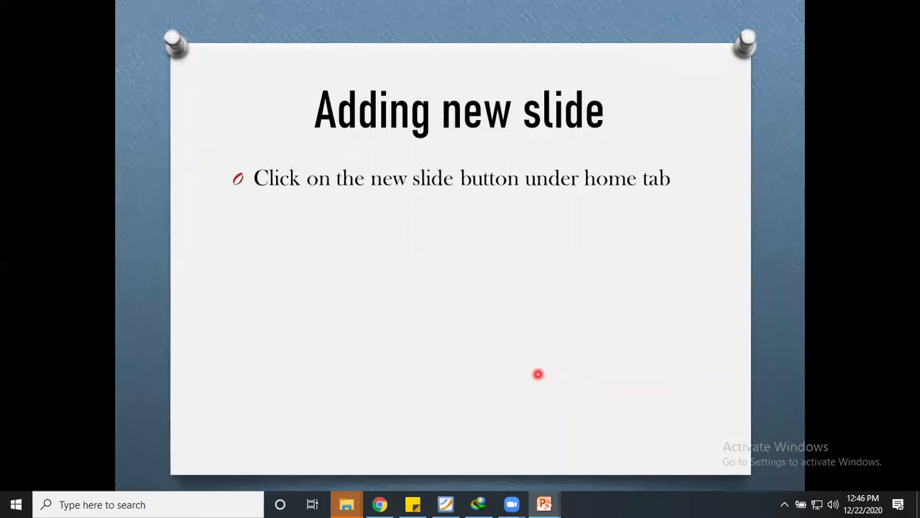
click(538, 374)
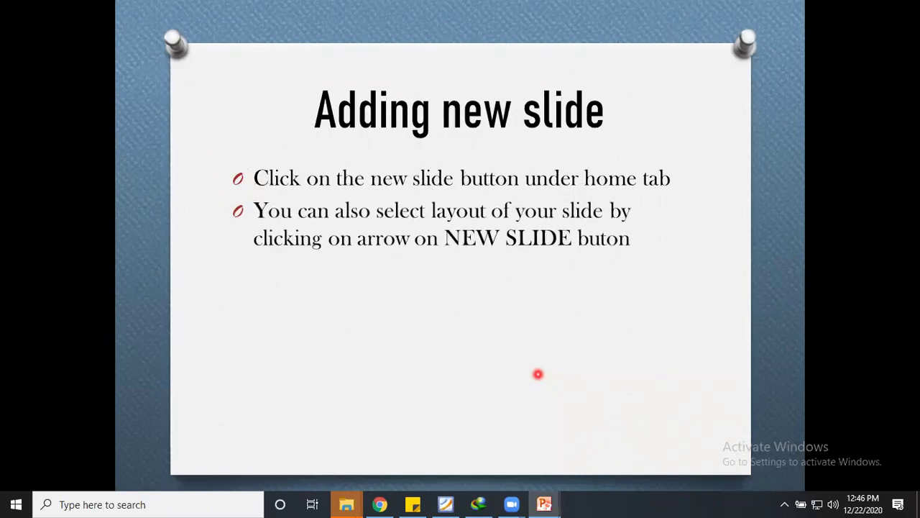
click(538, 374)
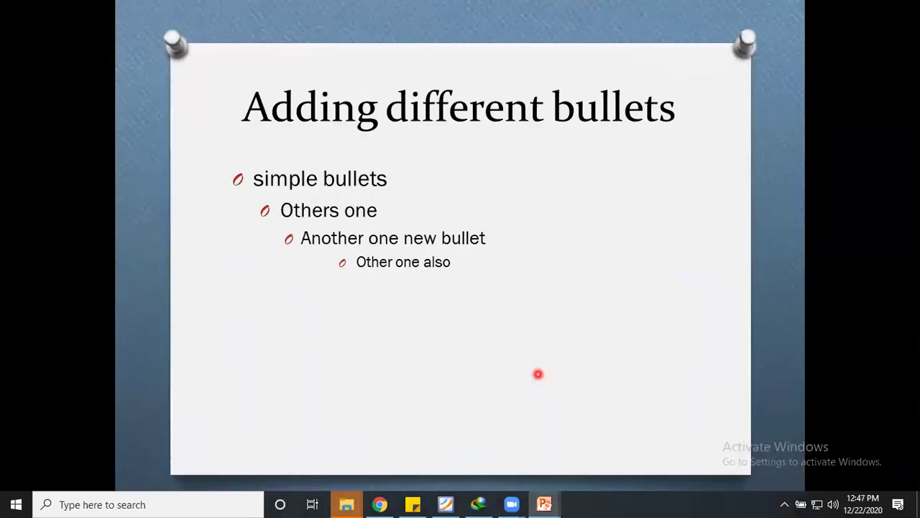
key(Escape)
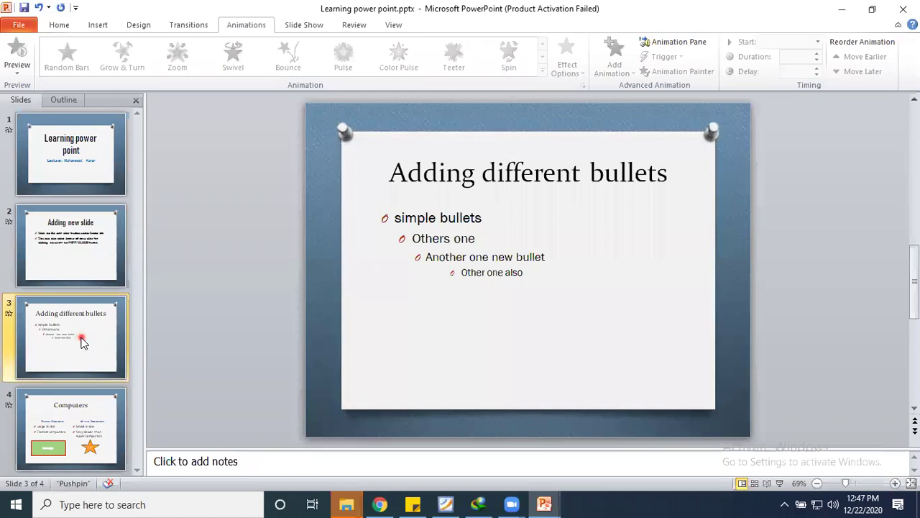
- Give the slide 3 title a Split entrance and its bullets a Fade entrance, then open the Computers slide
click(499, 170)
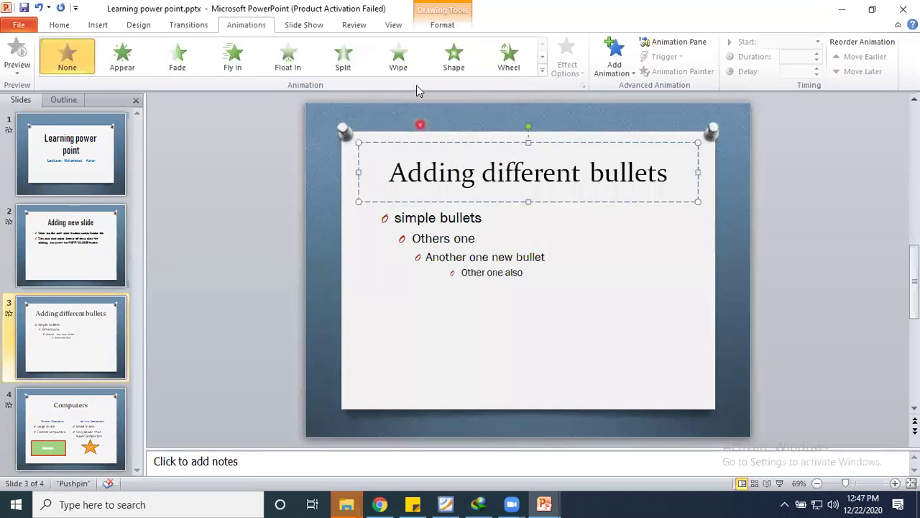
click(345, 58)
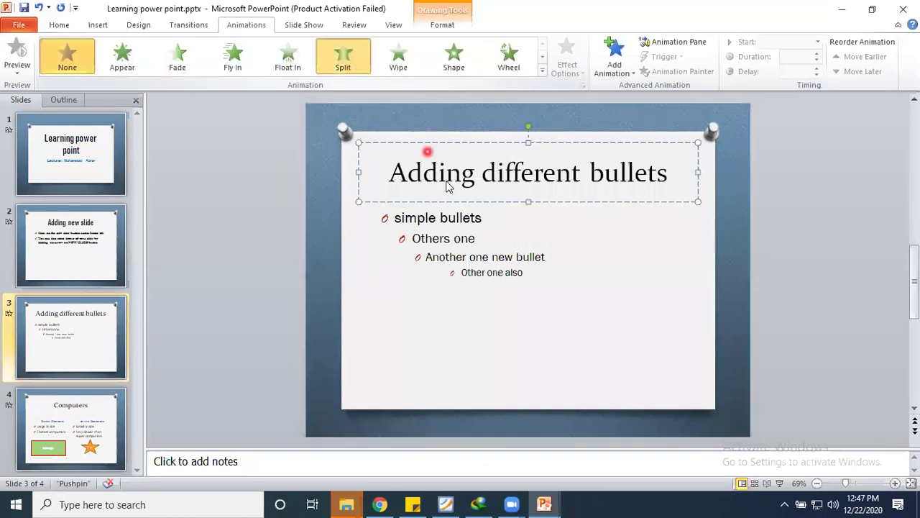
click(440, 218)
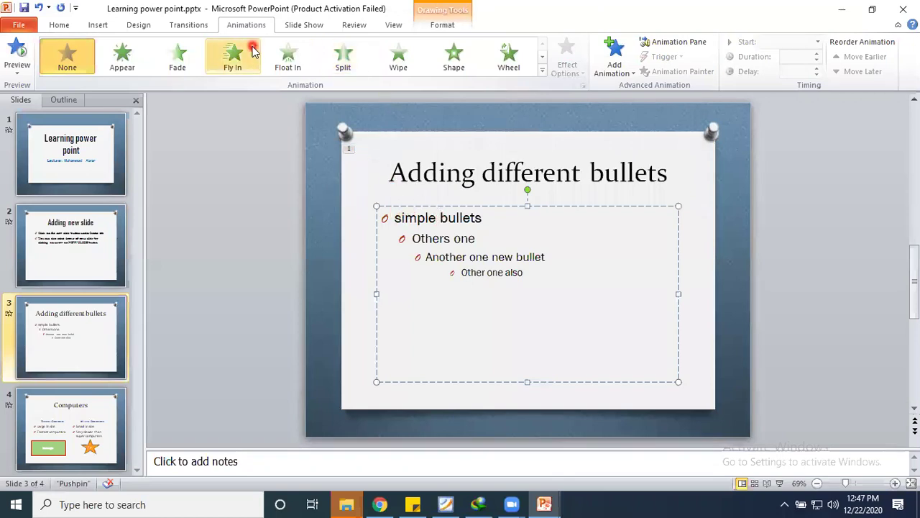
click(180, 56)
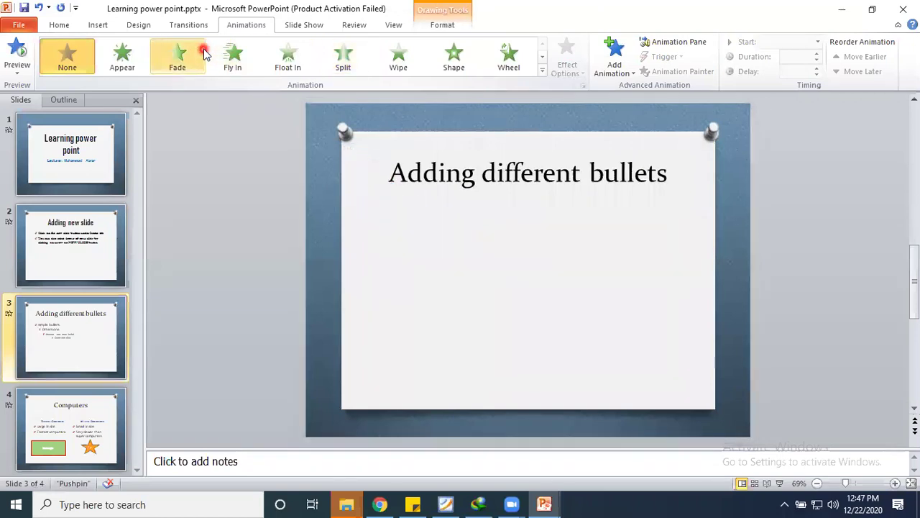
click(359, 160)
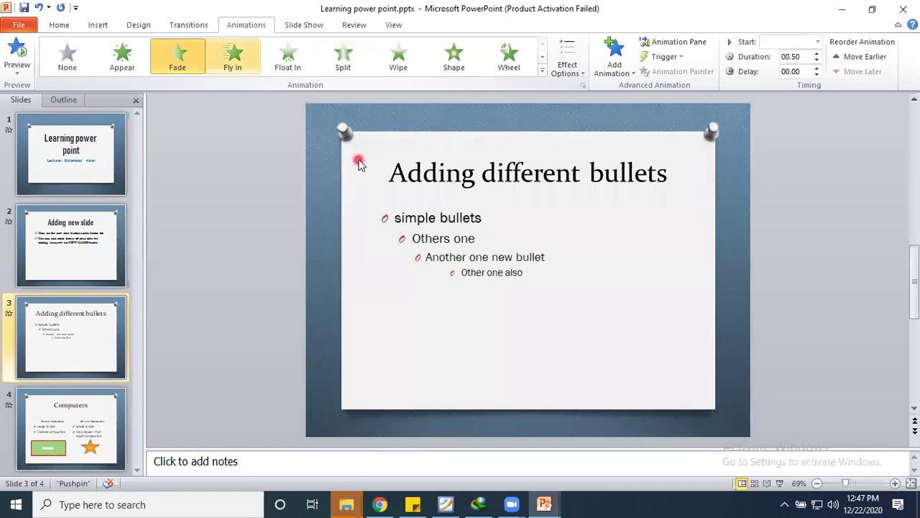
click(30, 419)
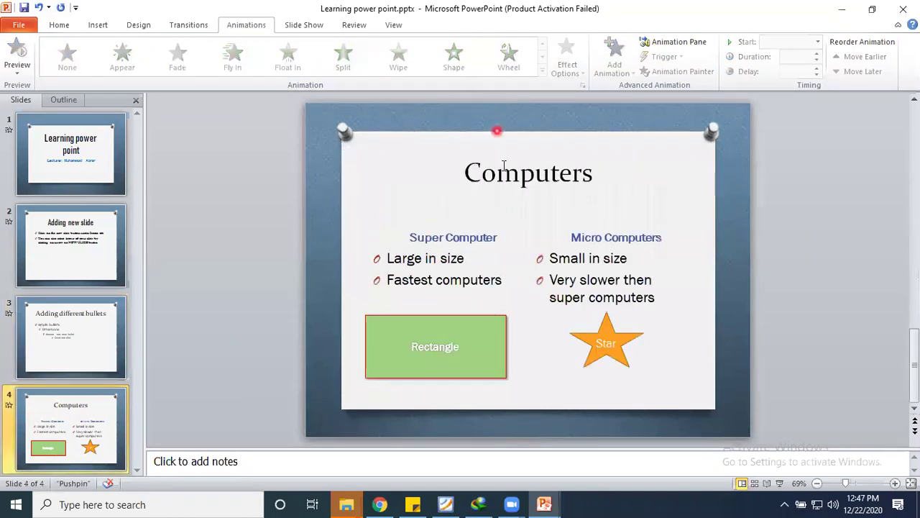
- Give the Computers title a Zoom entrance and the Super Computer heading a Teeter emphasis
click(504, 166)
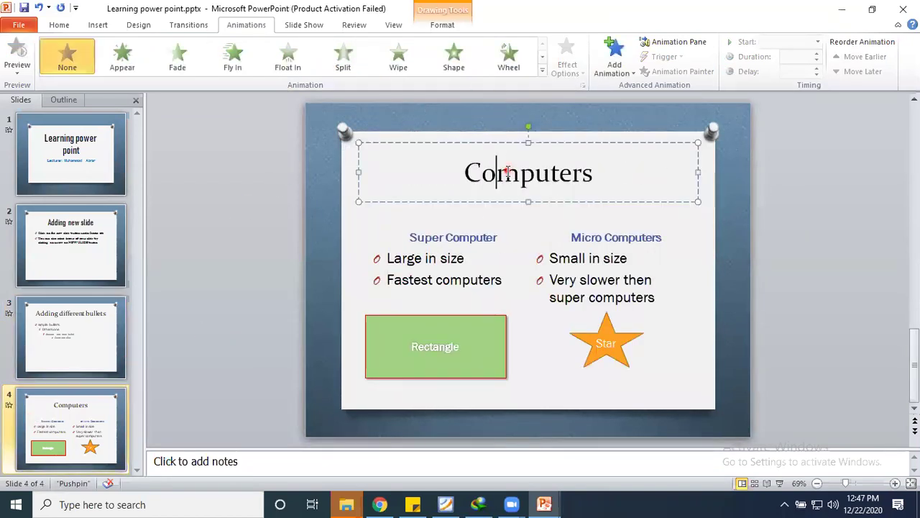
click(542, 72)
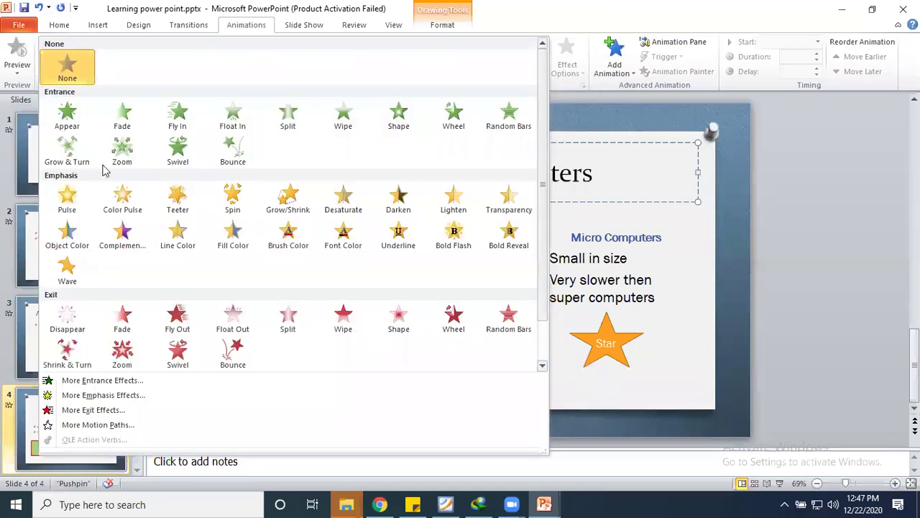
click(122, 150)
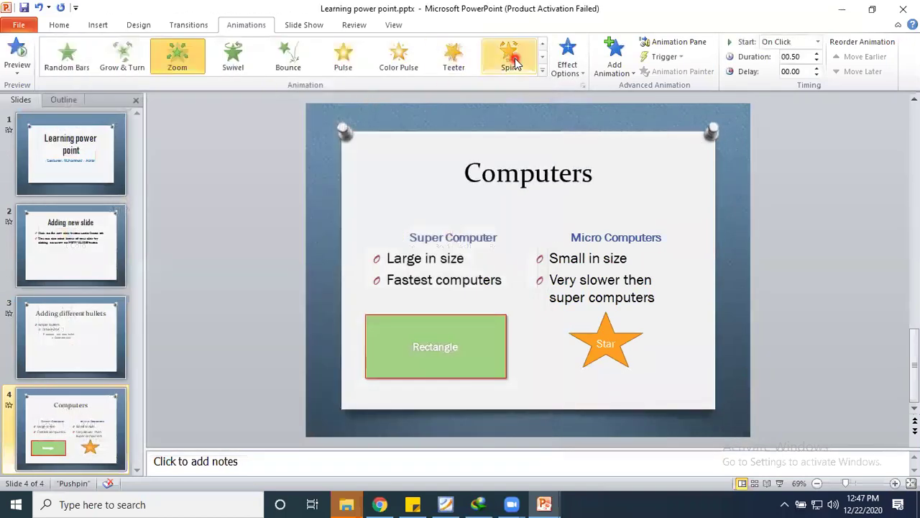
click(474, 232)
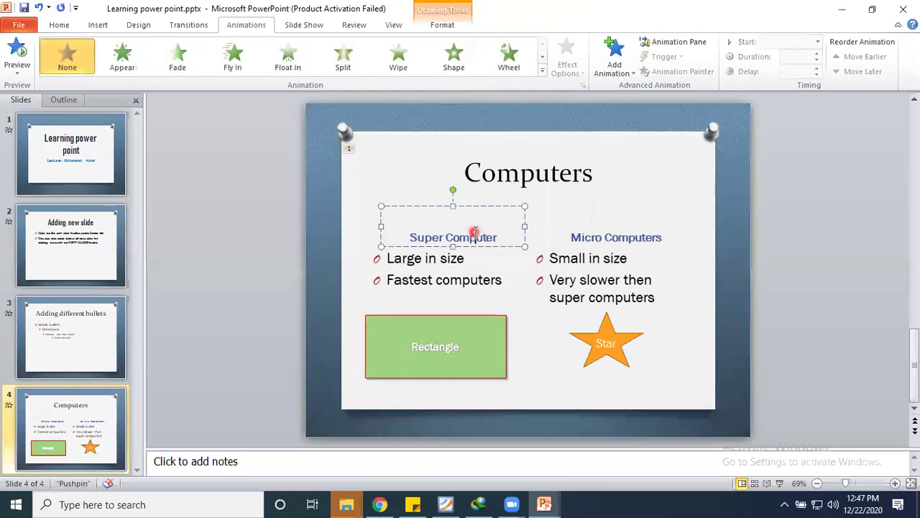
click(543, 70)
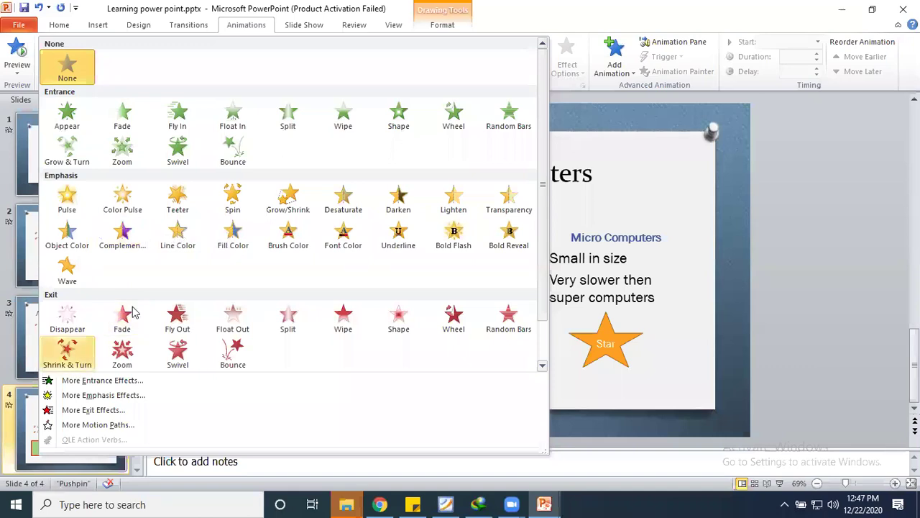
click(178, 198)
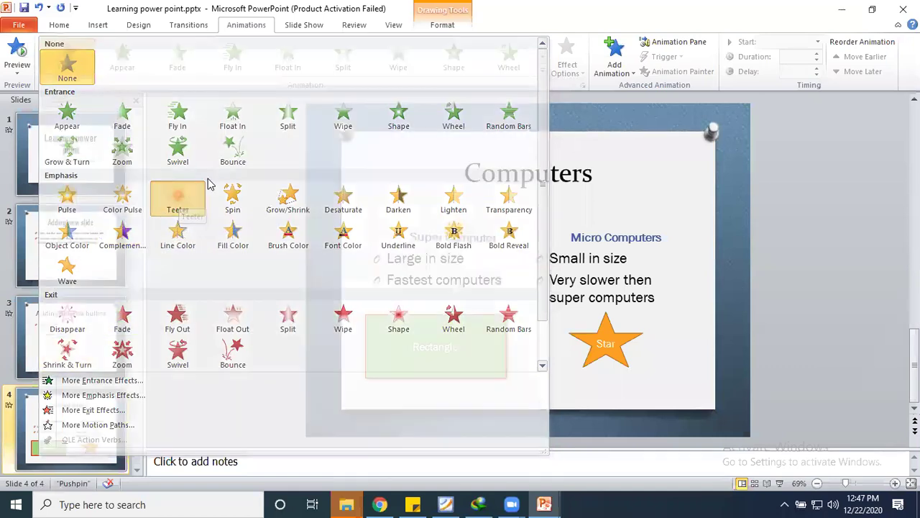
- Apply Float In to the Super Computer bullets, then change it to a Disappear exit
click(594, 238)
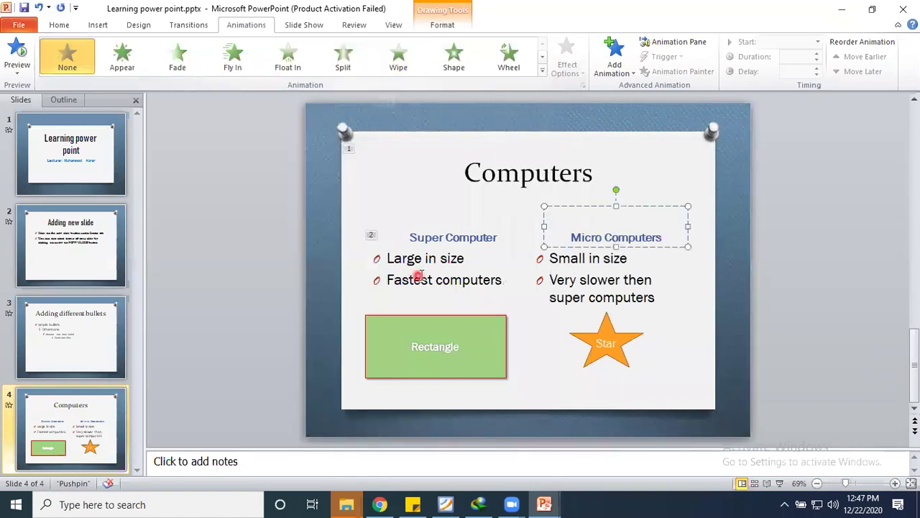
click(424, 257)
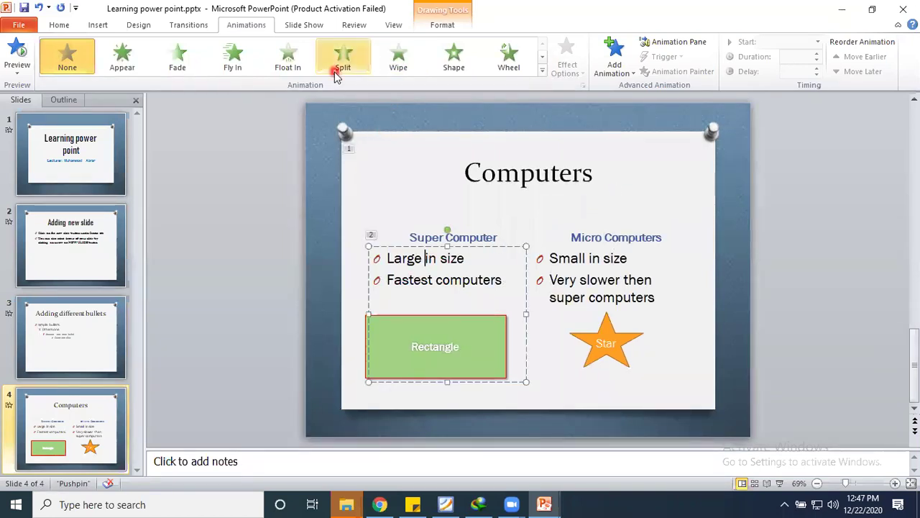
click(291, 65)
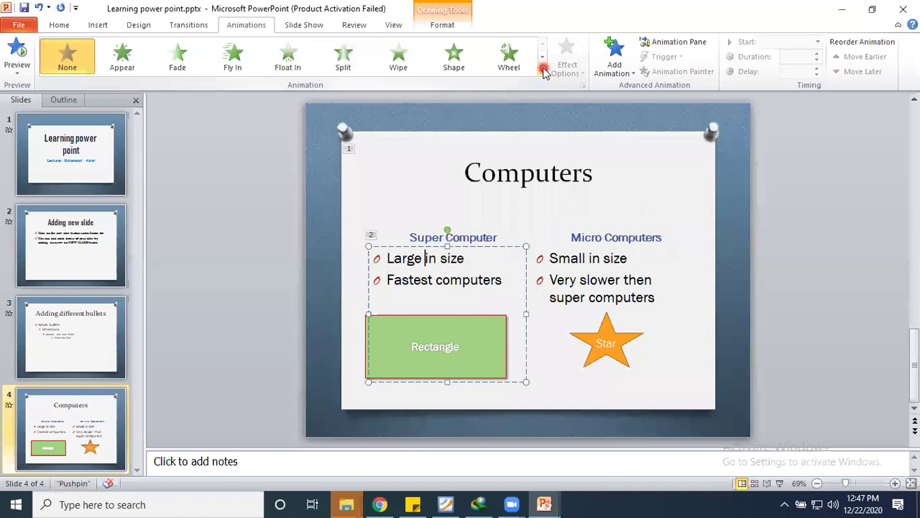
click(543, 72)
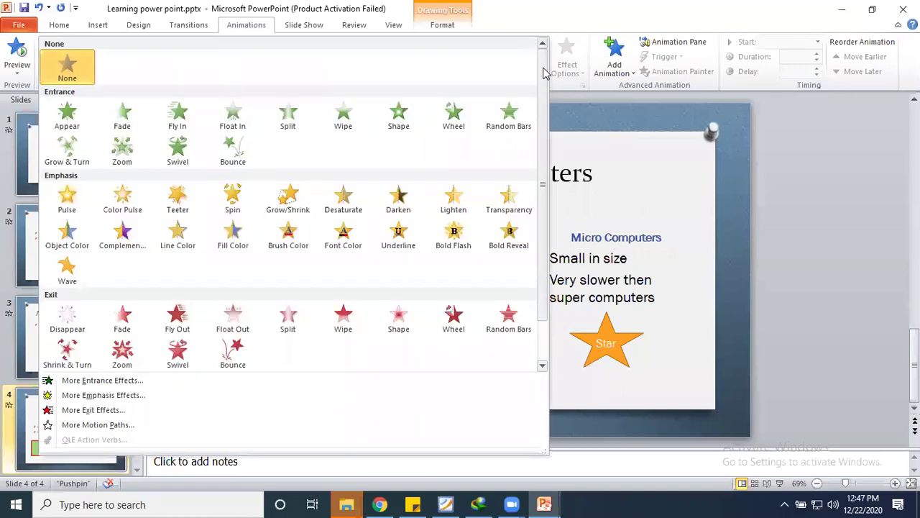
click(67, 316)
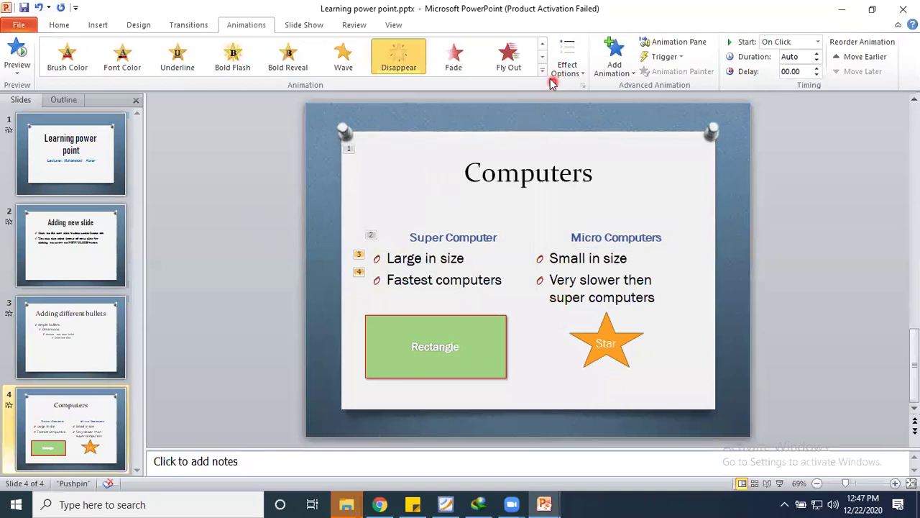
- Give the Micro Computers heading a Swivel entrance and its bullets a Darken emphasis
click(625, 237)
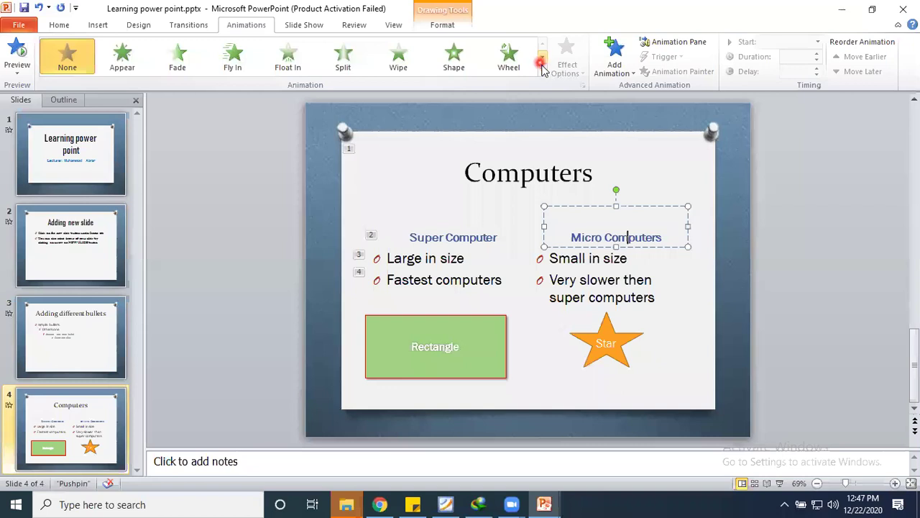
click(542, 69)
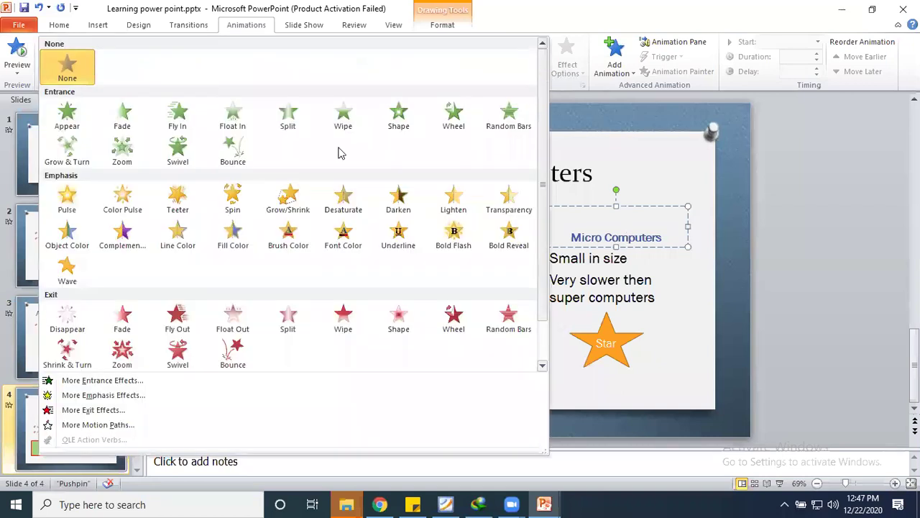
click(172, 151)
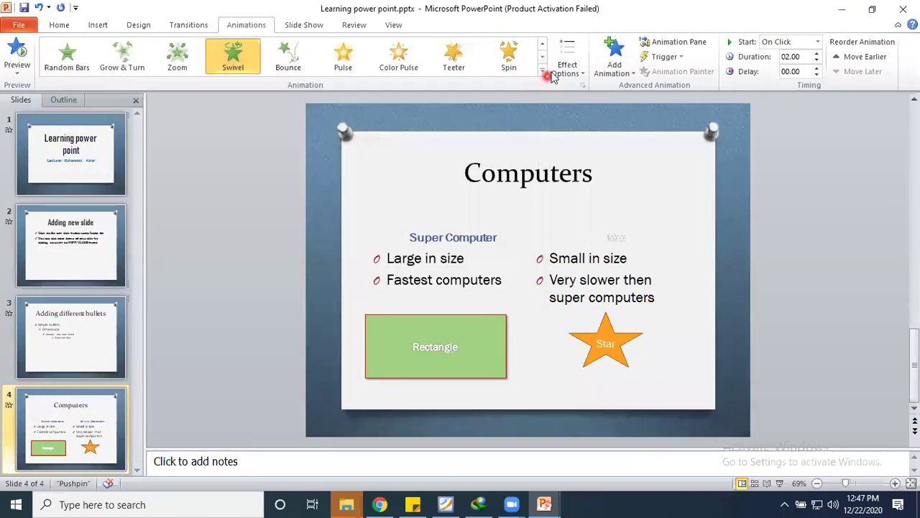
click(599, 268)
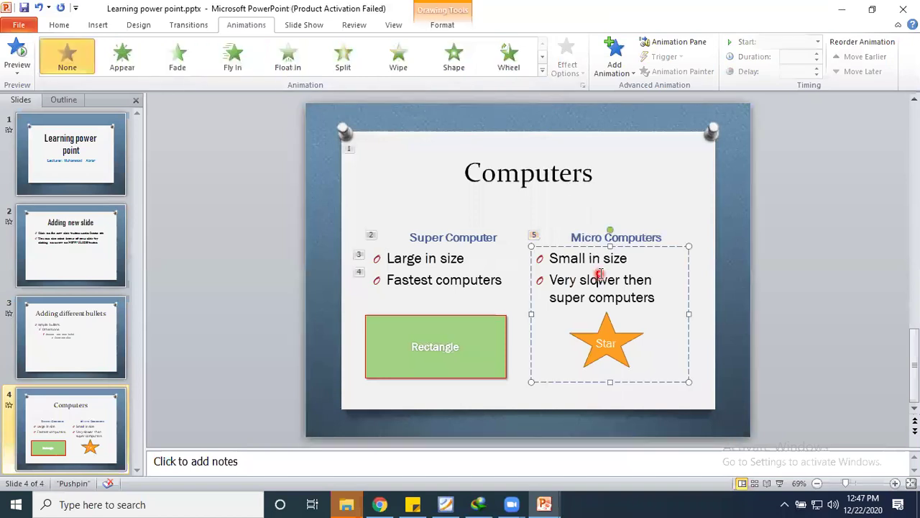
click(544, 70)
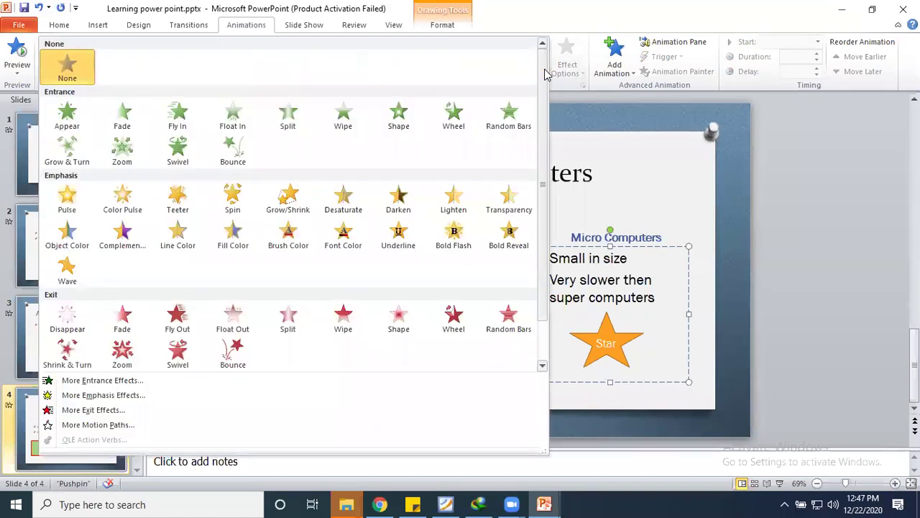
click(400, 204)
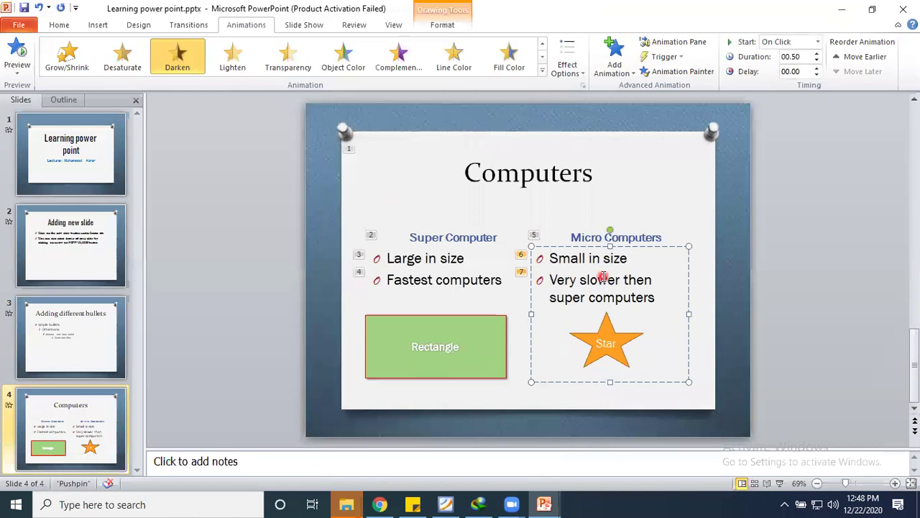
- Apply the Exit effect Bounce to the green Rectangle and the Exit effect Wheel to the orange Star
click(457, 353)
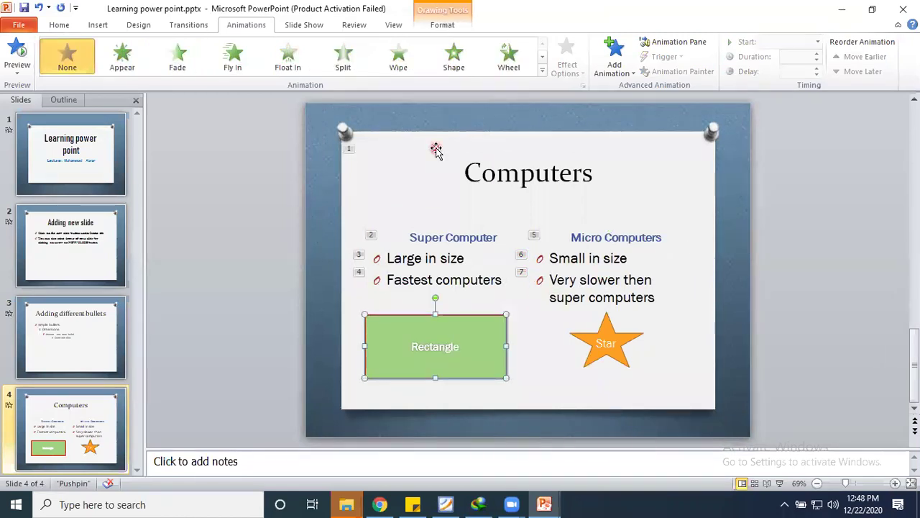
click(543, 72)
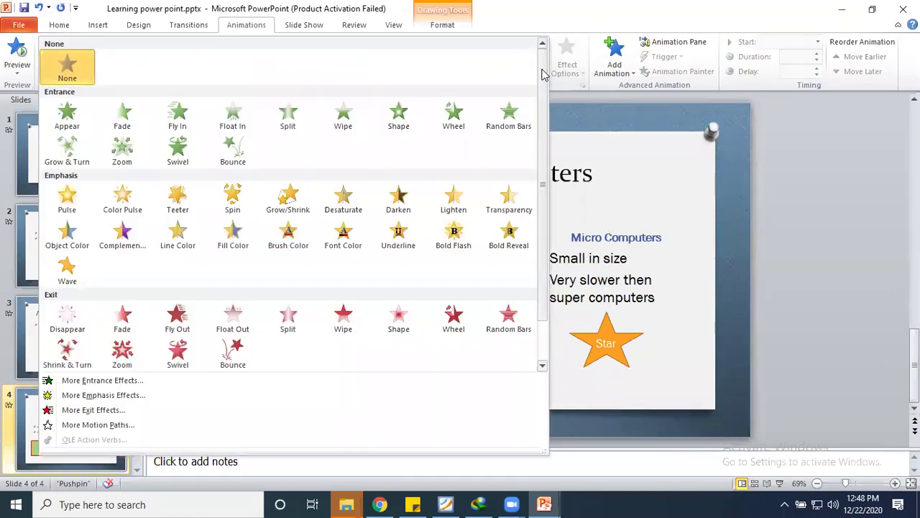
click(233, 363)
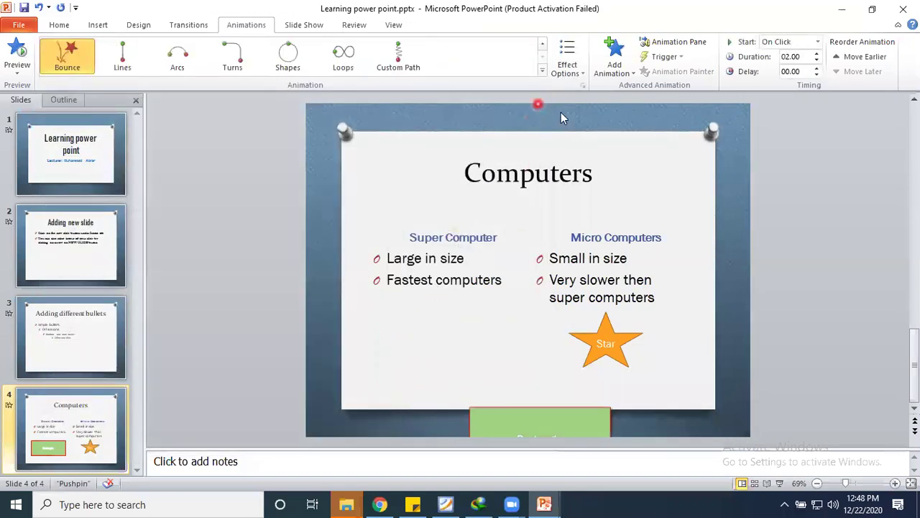
click(622, 350)
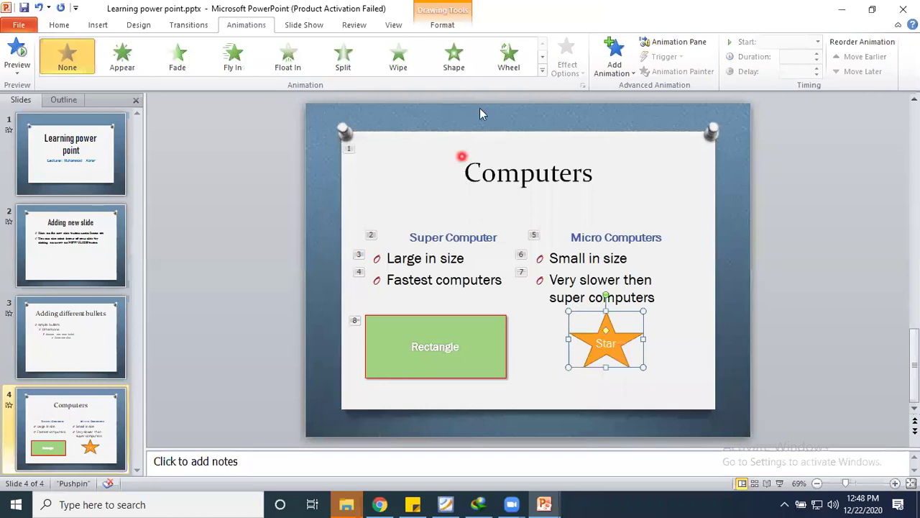
click(543, 73)
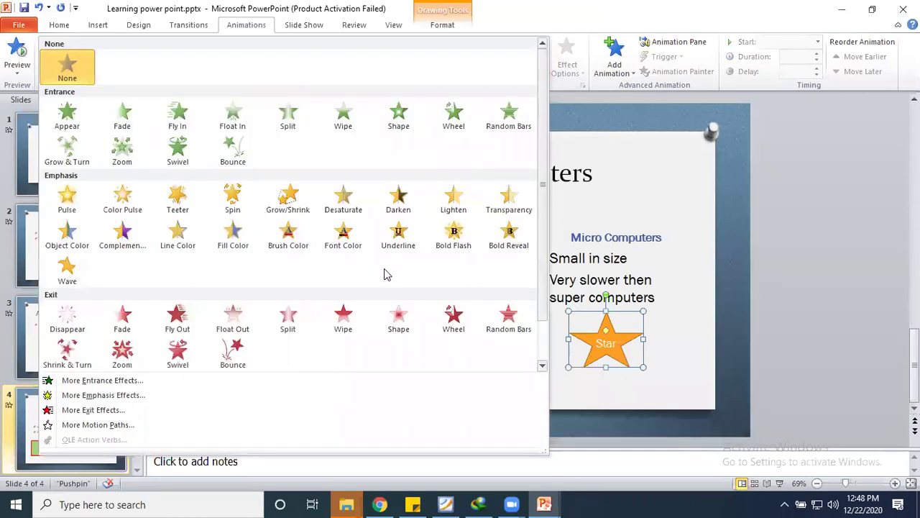
click(453, 316)
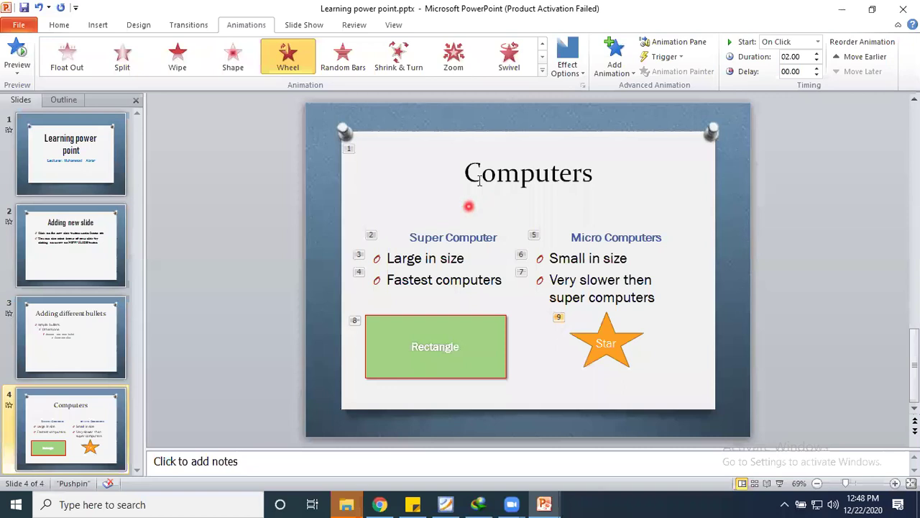
- Select the Computers title's animation, test reordering it, and preview the slide's animation sequence
click(347, 150)
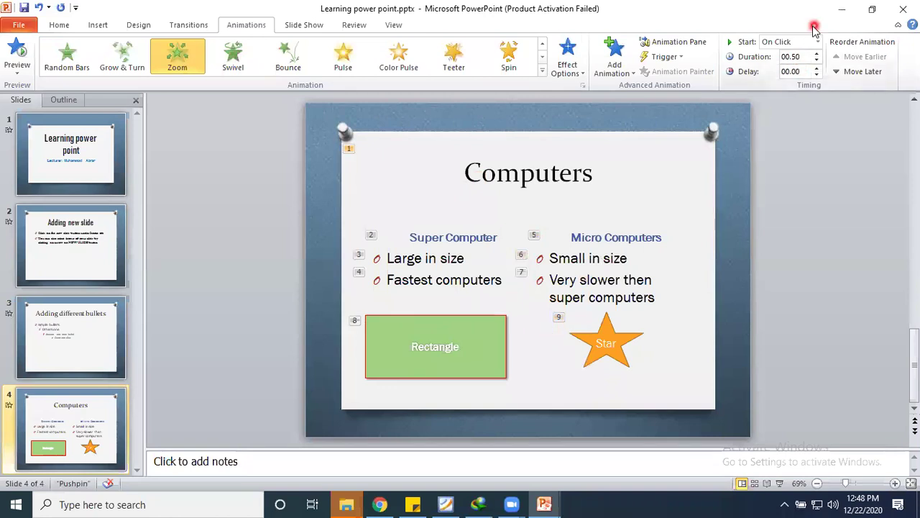
click(879, 77)
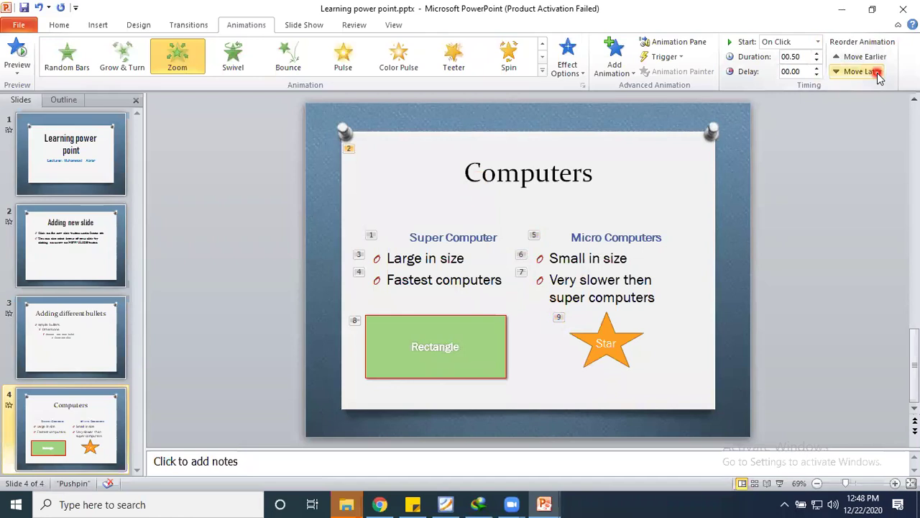
click(874, 59)
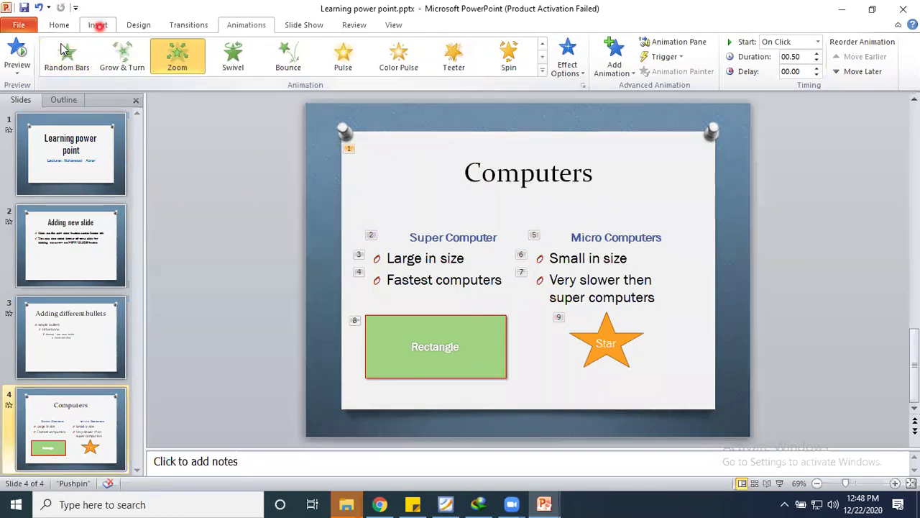
click(7, 63)
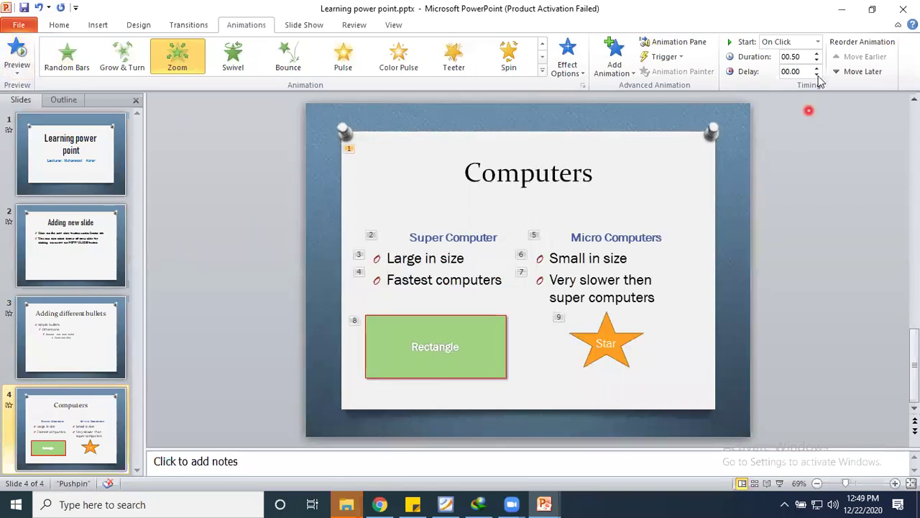
- Move the title's Zoom animation later until it plays eighth, then start the slide show
click(861, 73)
click(861, 72)
click(861, 73)
click(861, 72)
click(860, 72)
click(861, 72)
click(861, 73)
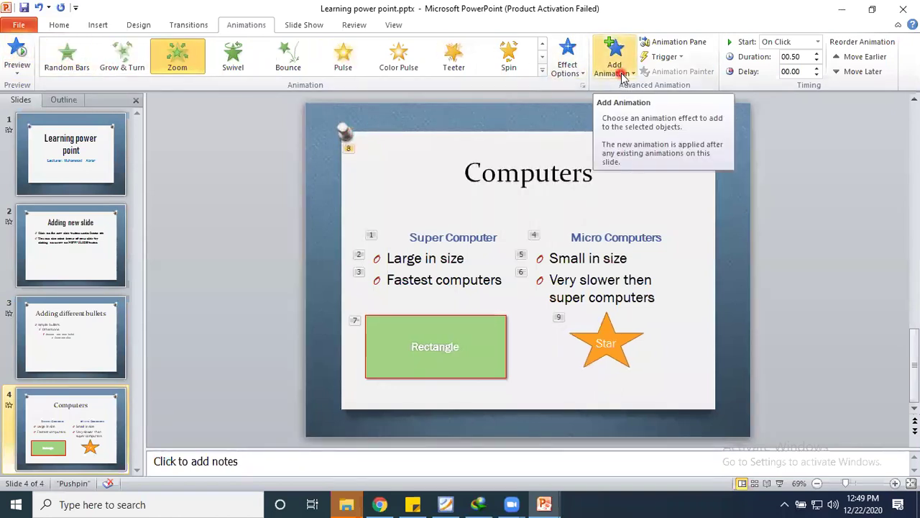
key(super+d)
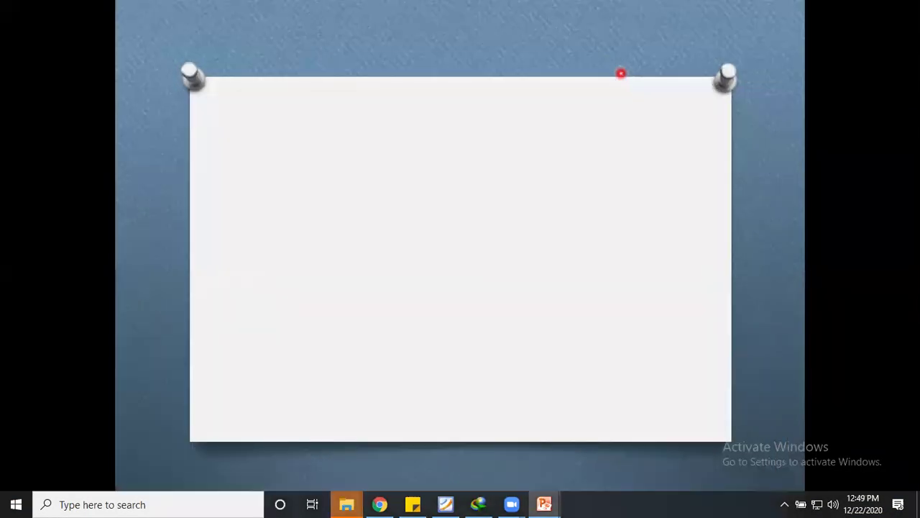
- Play the Learning power point, Adding new slide and Adding different bullets slides with their animations
click(622, 73)
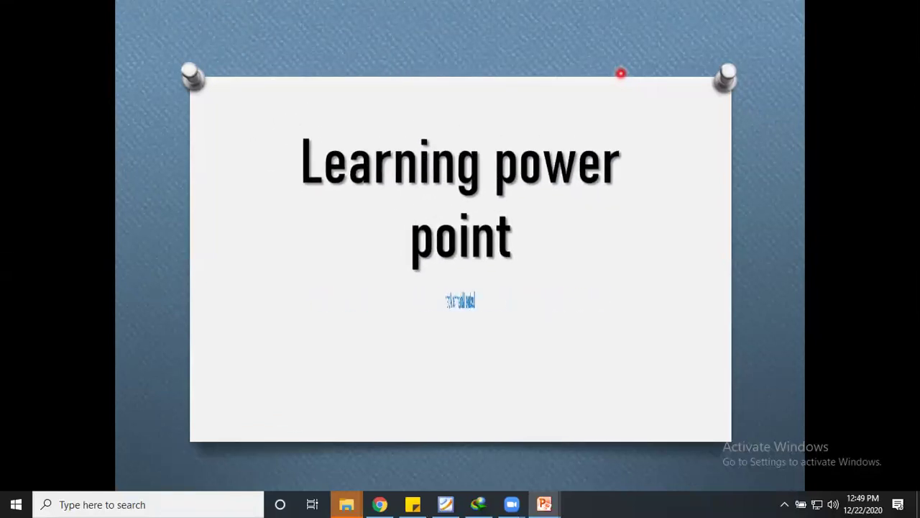
click(622, 74)
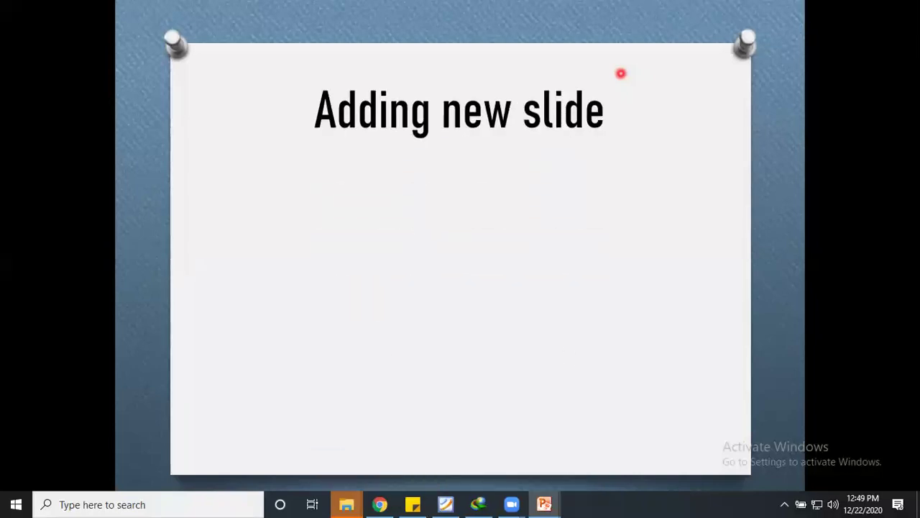
click(622, 74)
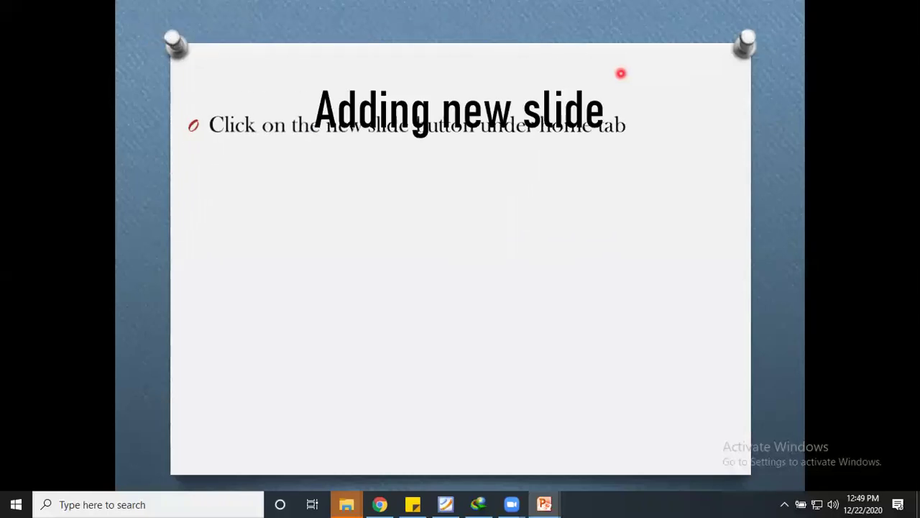
click(621, 73)
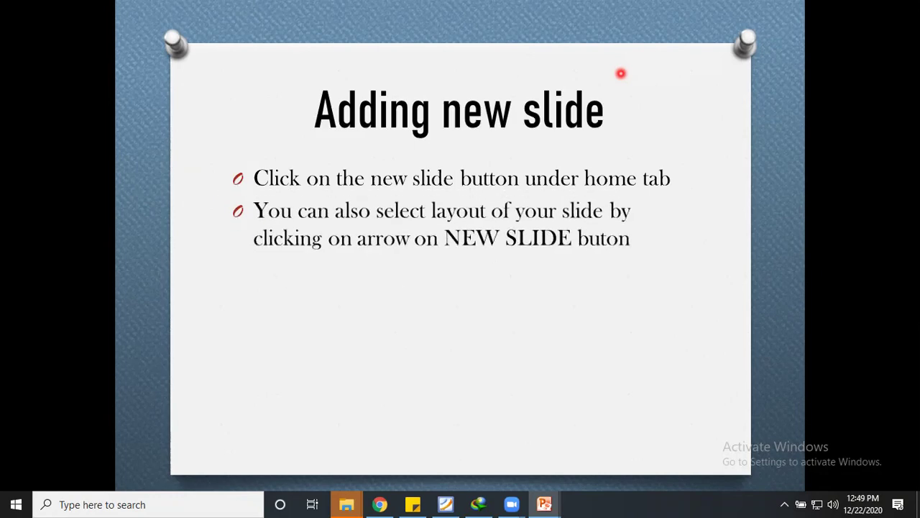
click(621, 73)
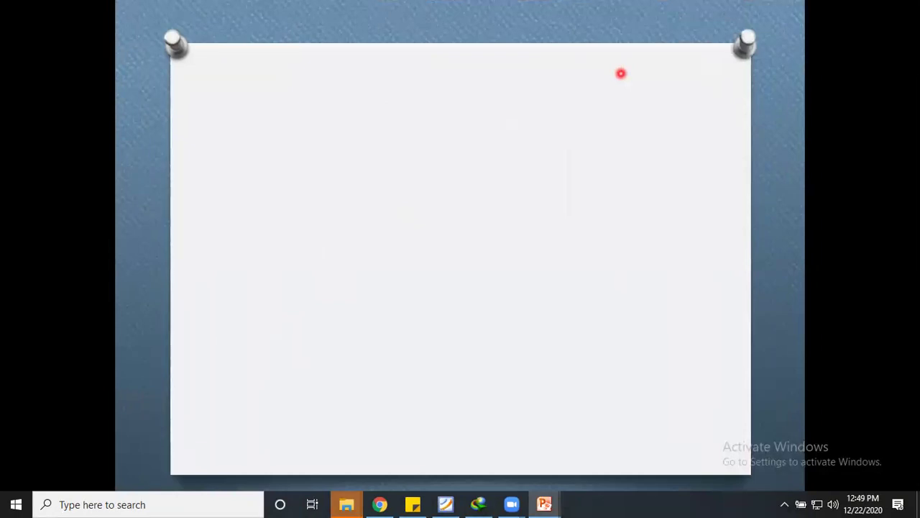
click(621, 73)
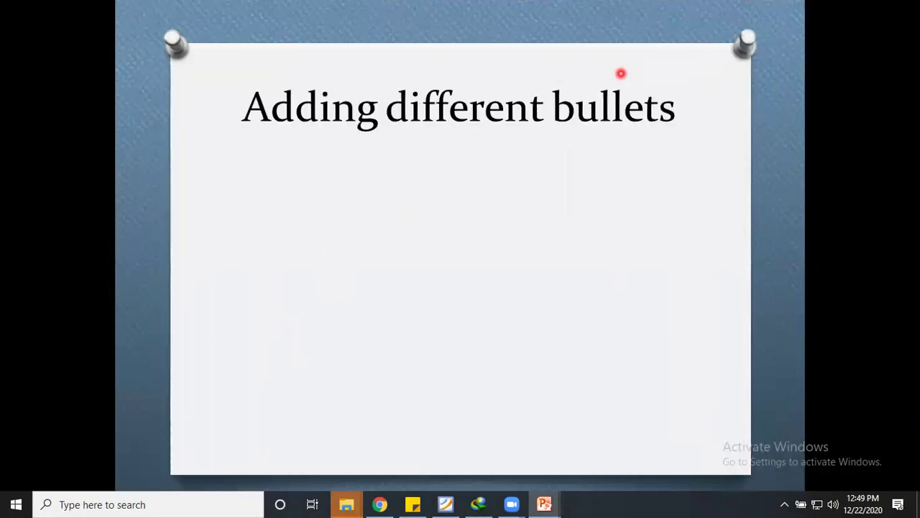
click(621, 73)
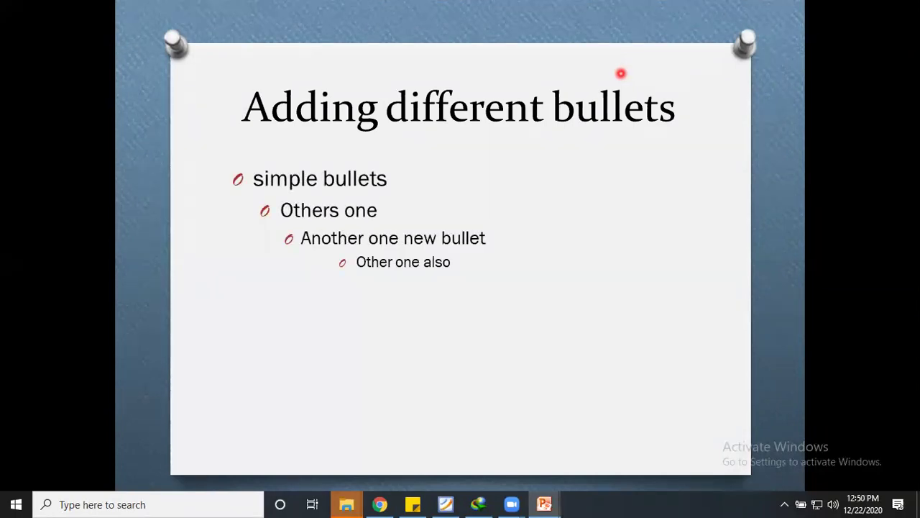
- Play the Computers slide's bullet exits, Micro Computers heading, Rectangle, title and Star animations to the show's end
click(621, 73)
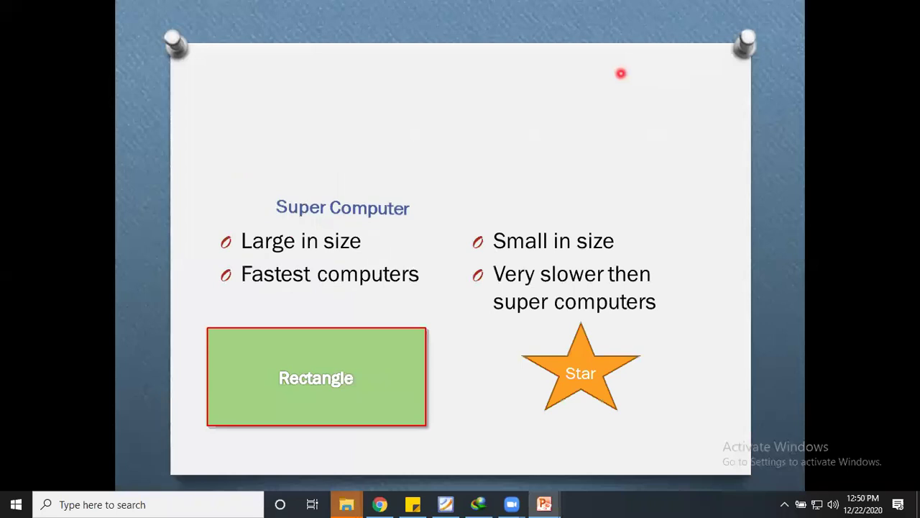
click(622, 73)
click(621, 73)
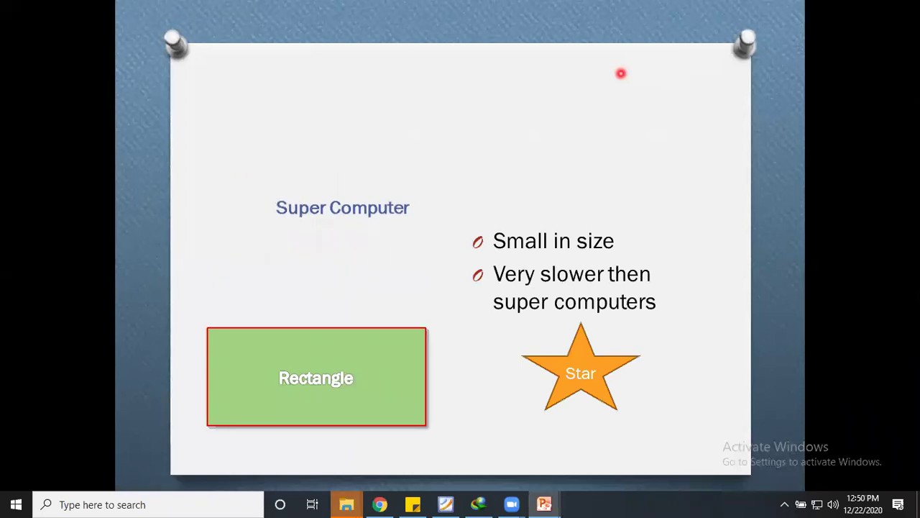
click(621, 73)
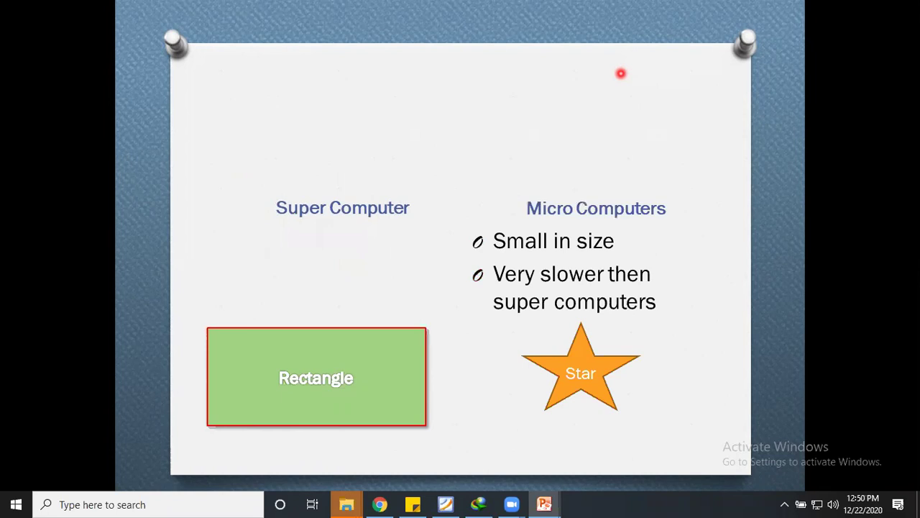
click(621, 74)
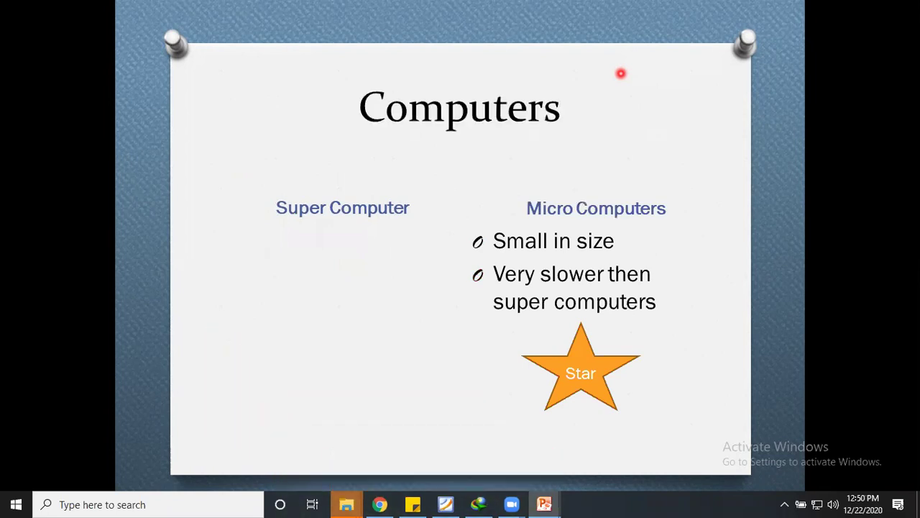
click(622, 73)
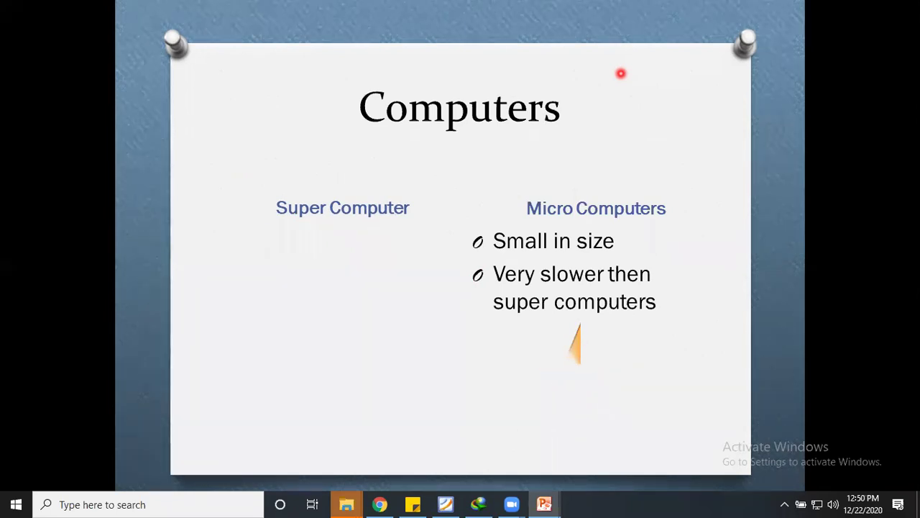
click(621, 73)
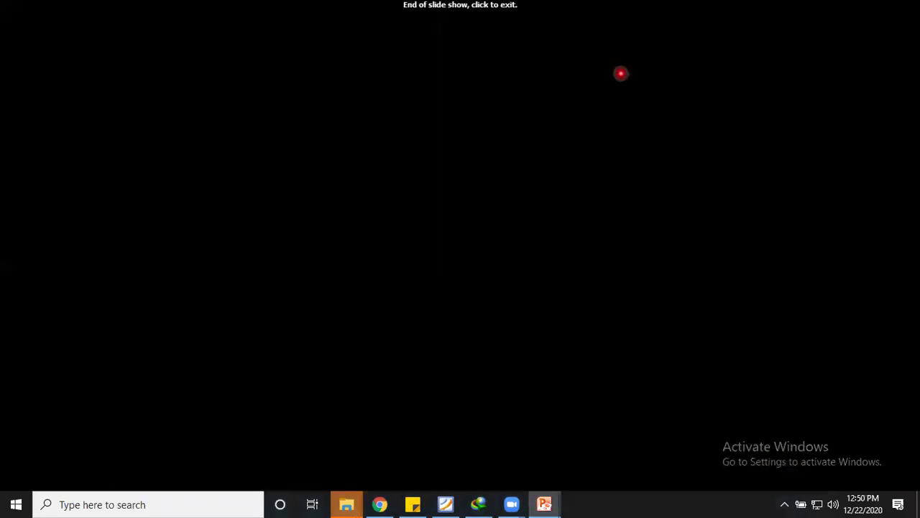
click(621, 74)
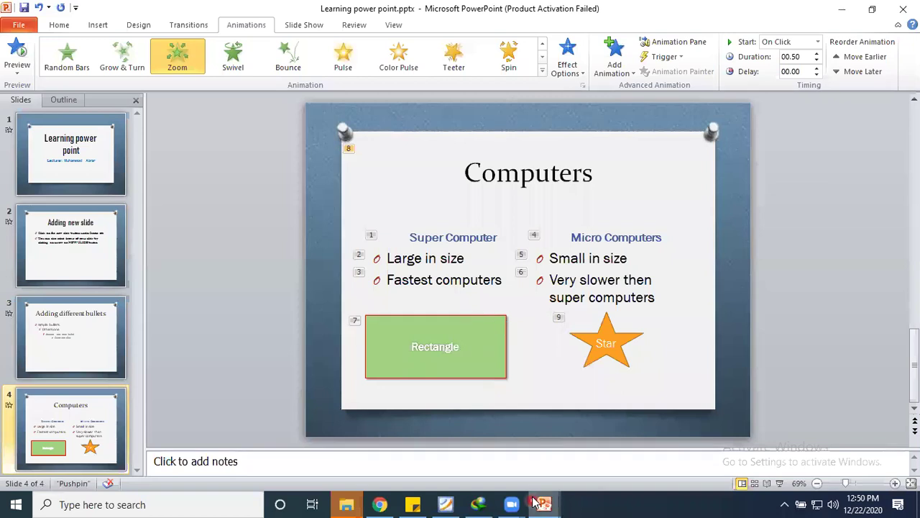
- Leave the slide show, check the tutorial PDF in Foxit Reader, and return to the Learning power point presentation
click(607, 430)
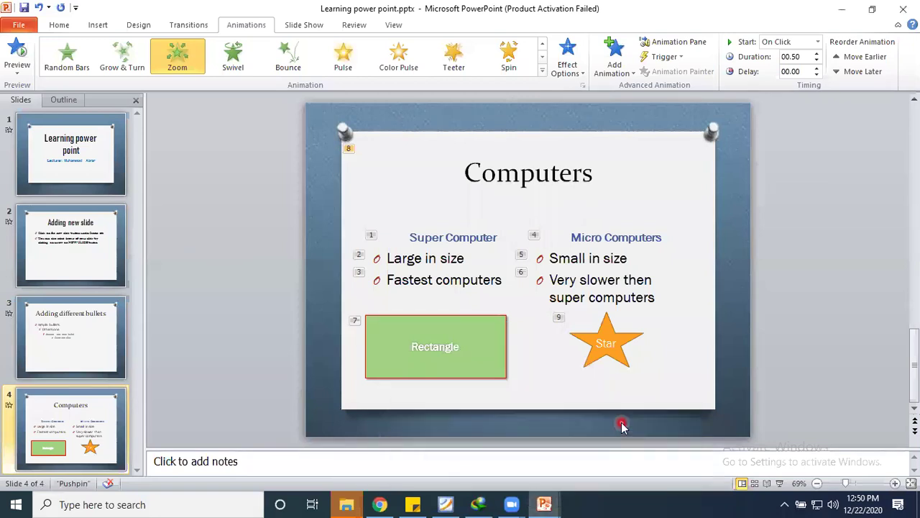
click(446, 504)
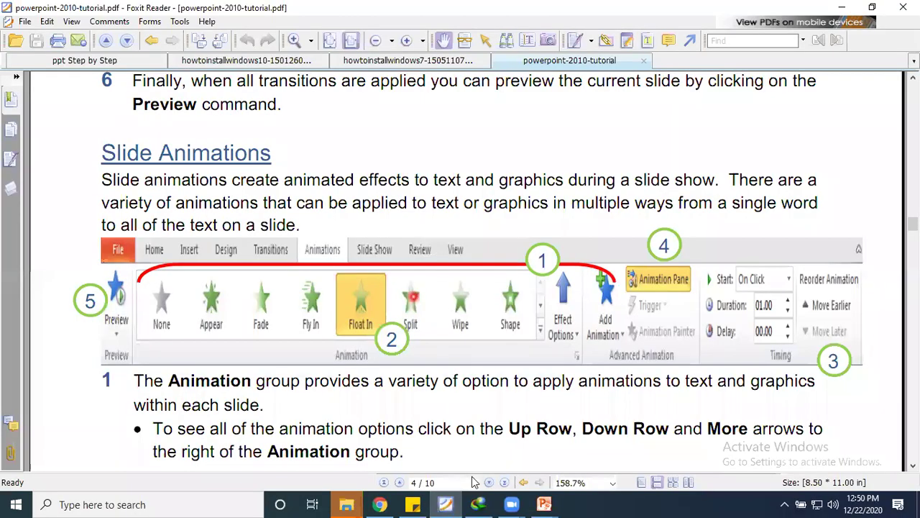
mouse_move(545, 504)
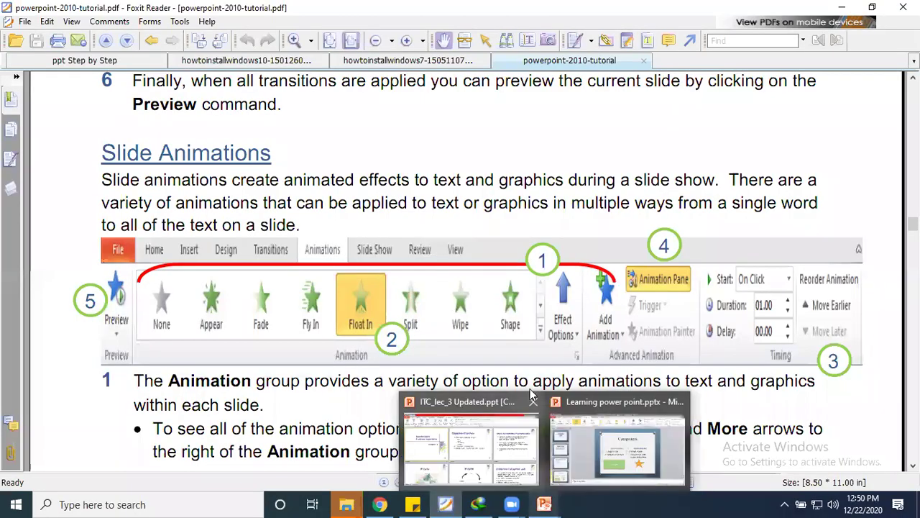
click(587, 399)
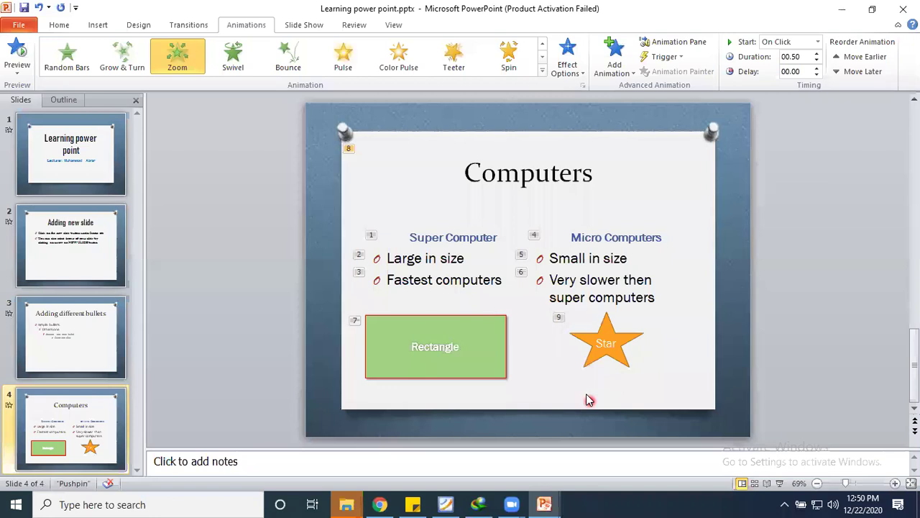